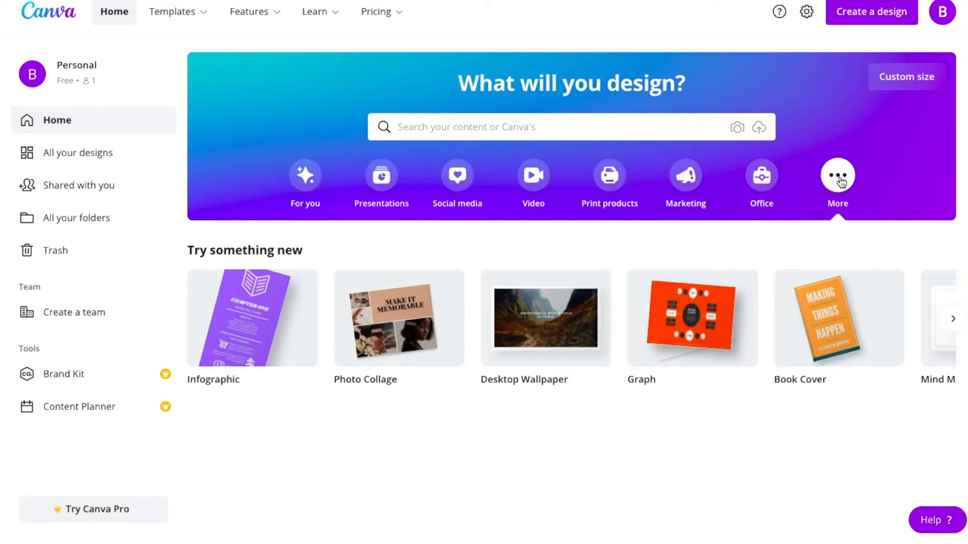
# Create a blank Photo Collage design and apply the mint-tiled "Start Your Day" photo grid template from the Love Photo Collage category
pyautogui.moveTo(425, 329)
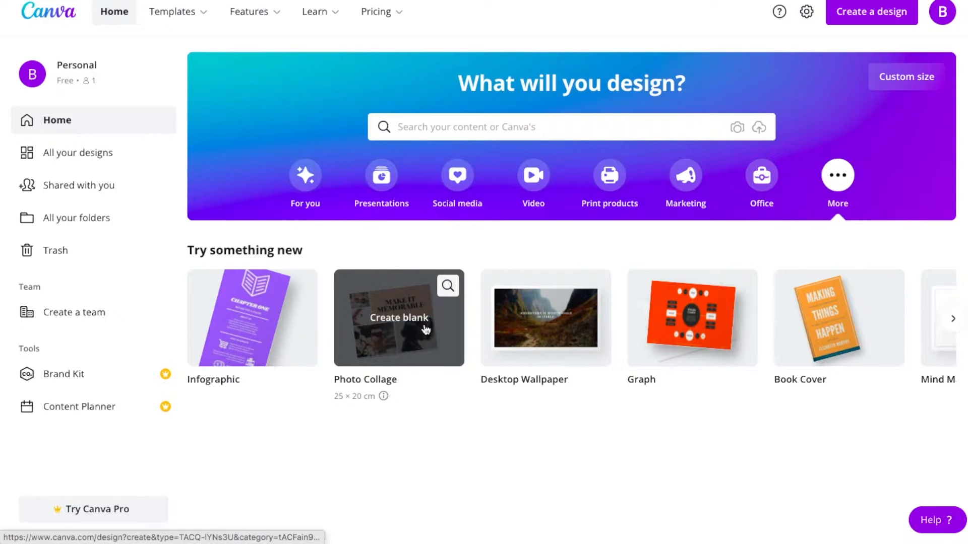
pyautogui.click(425, 328)
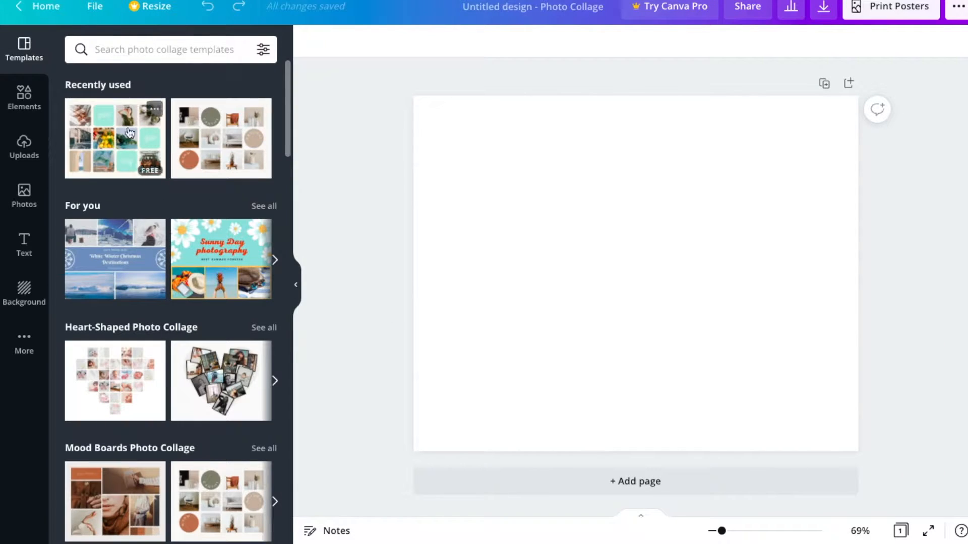
pyautogui.scroll(-5, 138, 391)
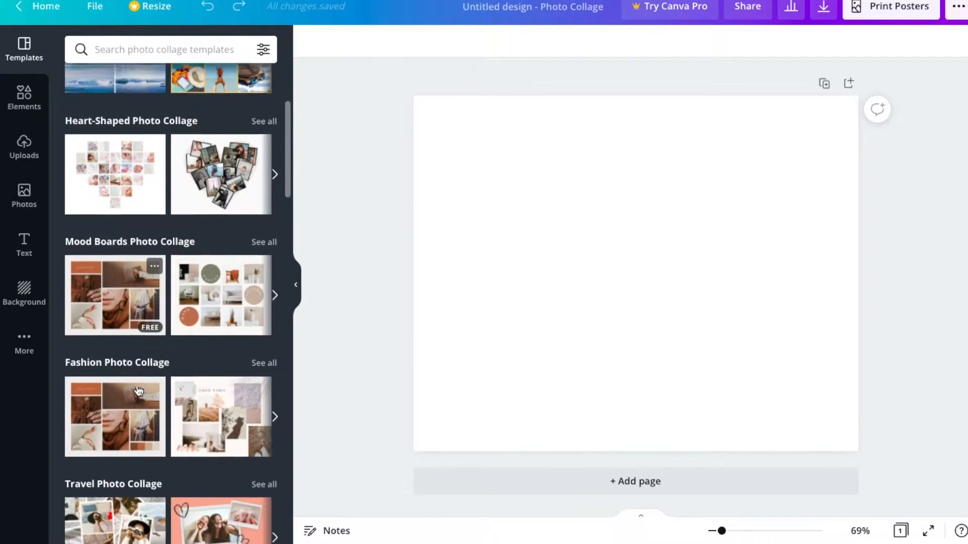
pyautogui.click(275, 240)
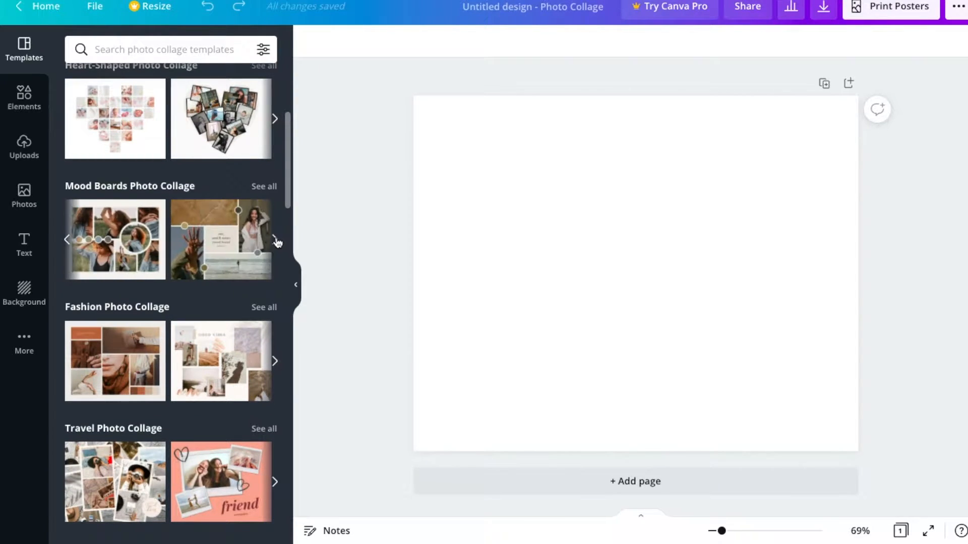
pyautogui.click(275, 240)
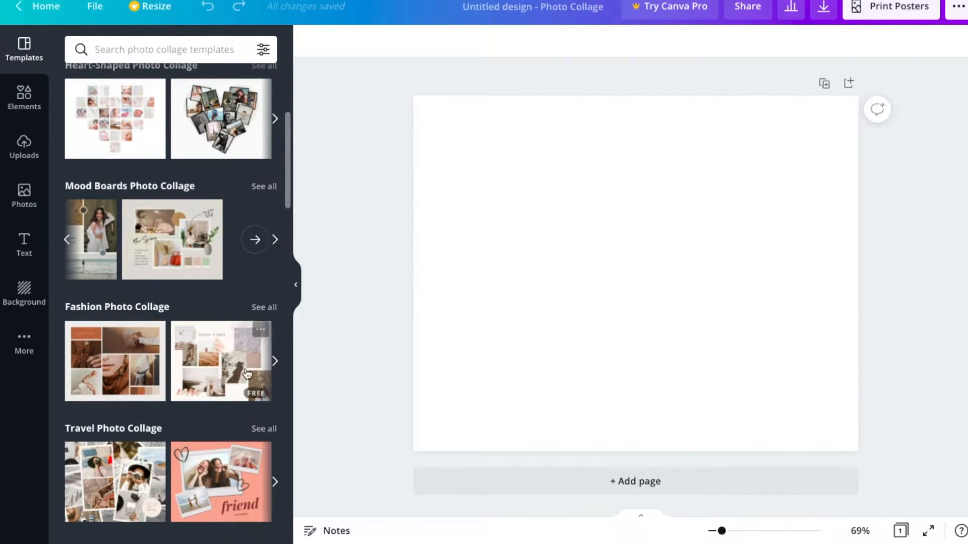
pyautogui.scroll(-5, 245, 372)
pyautogui.scroll(-10, 247, 373)
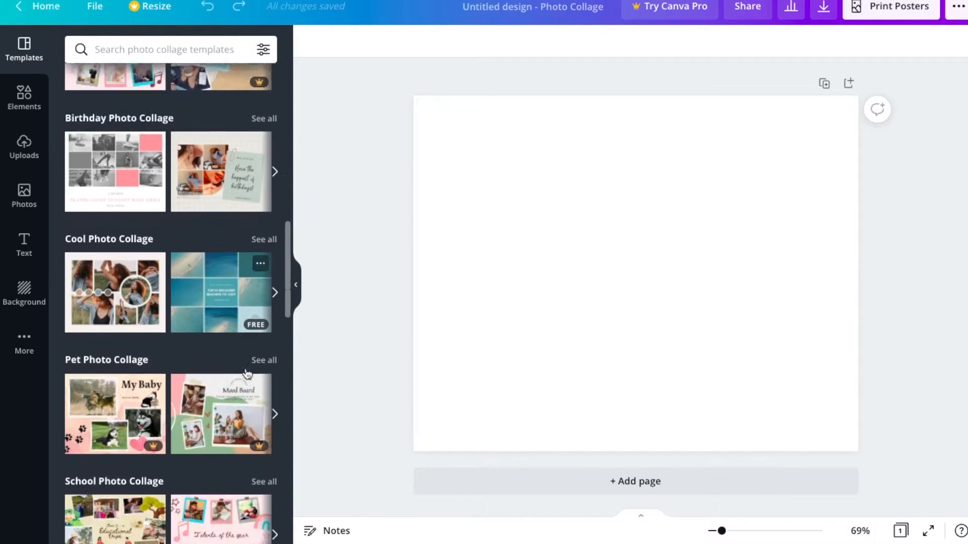
pyautogui.scroll(-7, 247, 373)
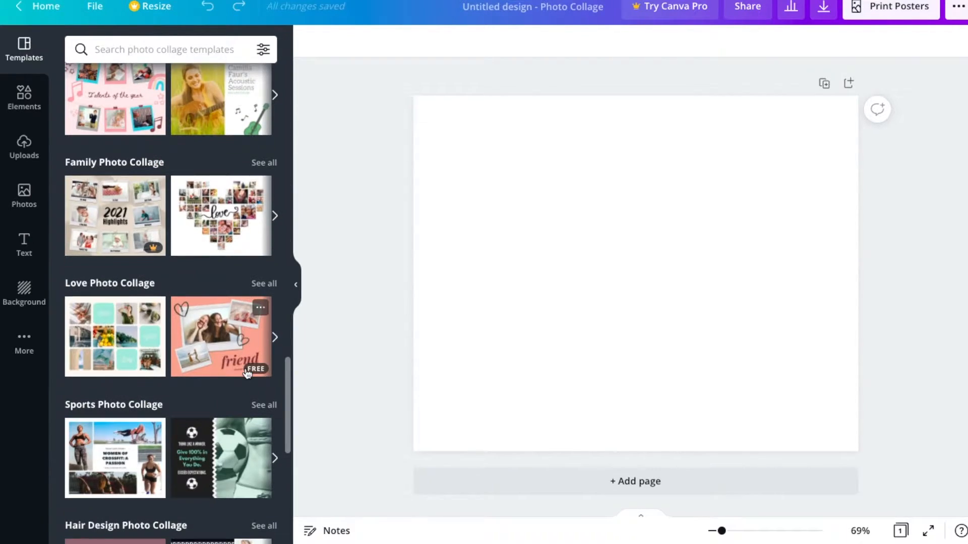
pyautogui.click(133, 339)
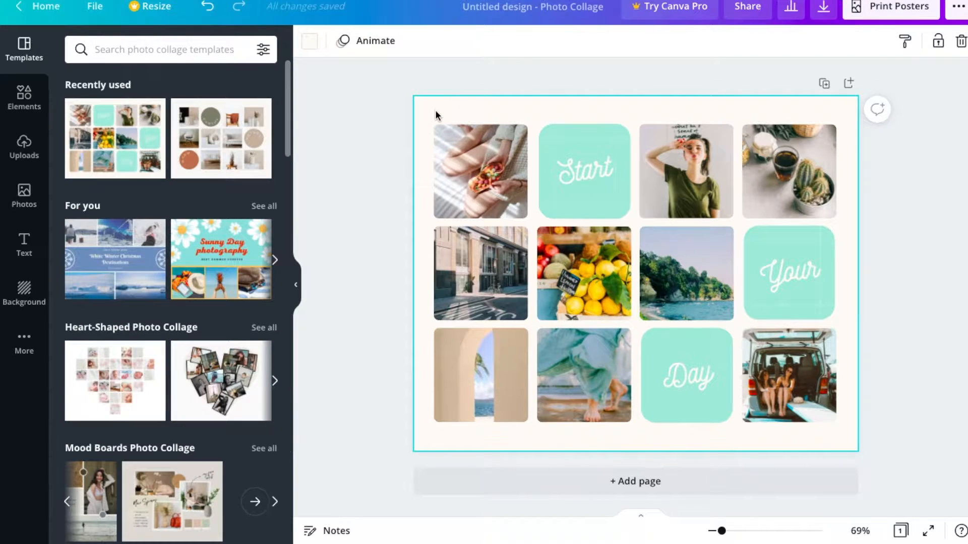
# Change the collage's page background to a custom pale teal, about #C8E7E8
pyautogui.click(310, 42)
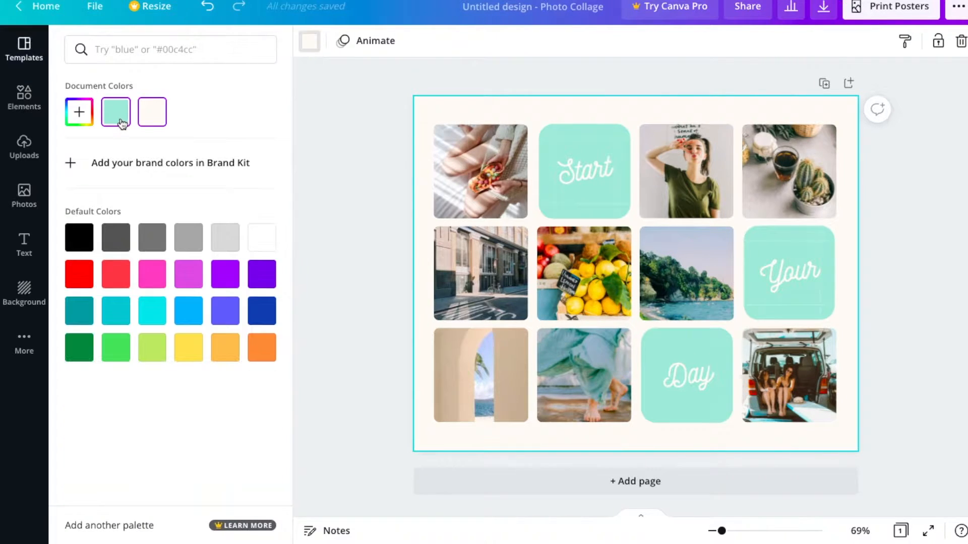
pyautogui.click(80, 115)
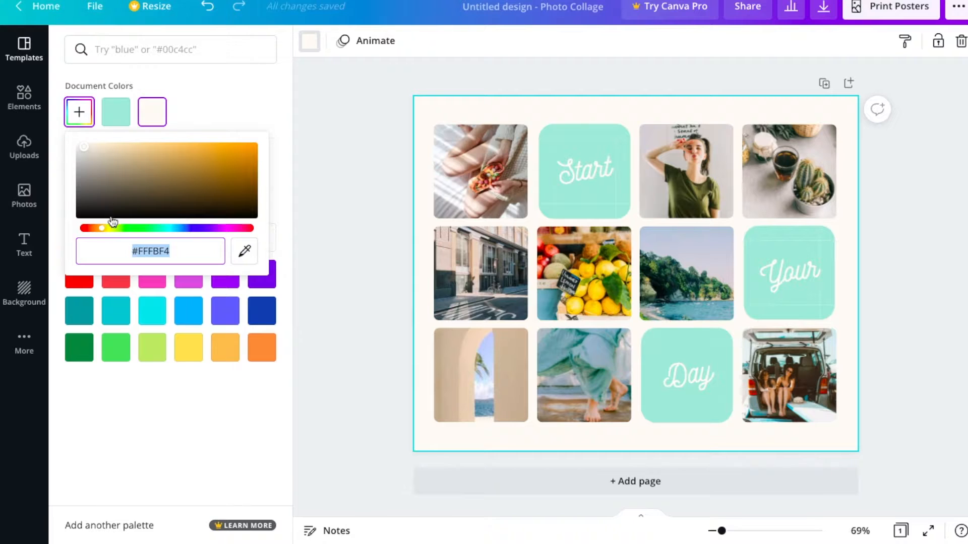
pyautogui.click(167, 229)
pyautogui.click(87, 155)
pyautogui.moveTo(87, 155)
pyautogui.mouseDown()
pyautogui.moveTo(100, 151)
pyautogui.moveTo(99, 162)
pyautogui.moveTo(101, 149)
pyautogui.mouseUp()
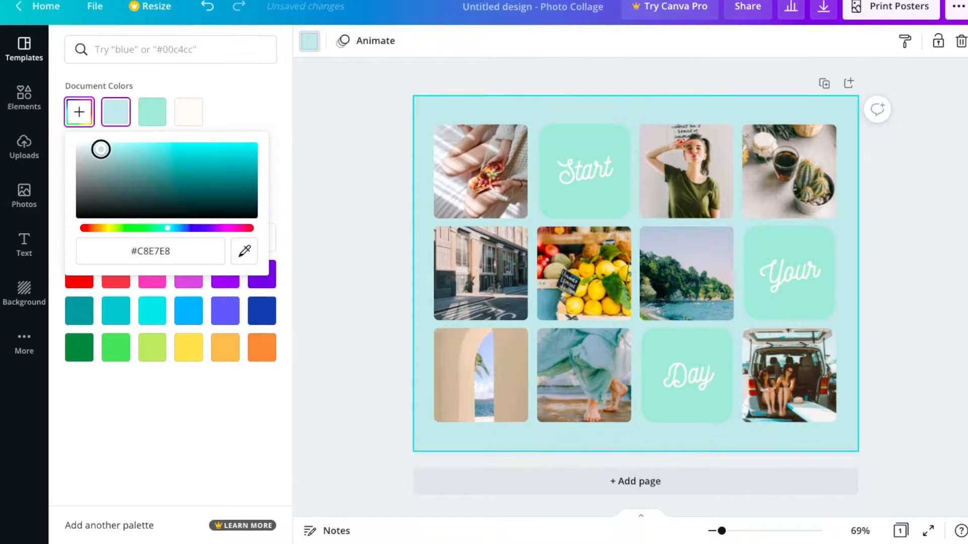
pyautogui.moveTo(100, 149); pyautogui.dragTo(99, 151)
pyautogui.click(346, 110)
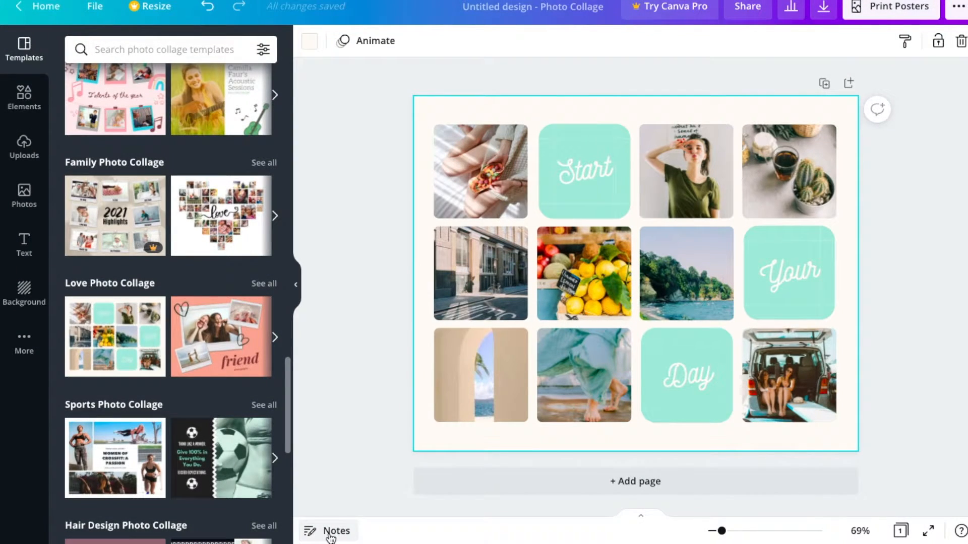
# Write "bake" and "start a garden" as separate lines in the page notes, with a blank line between them
pyautogui.click(330, 535)
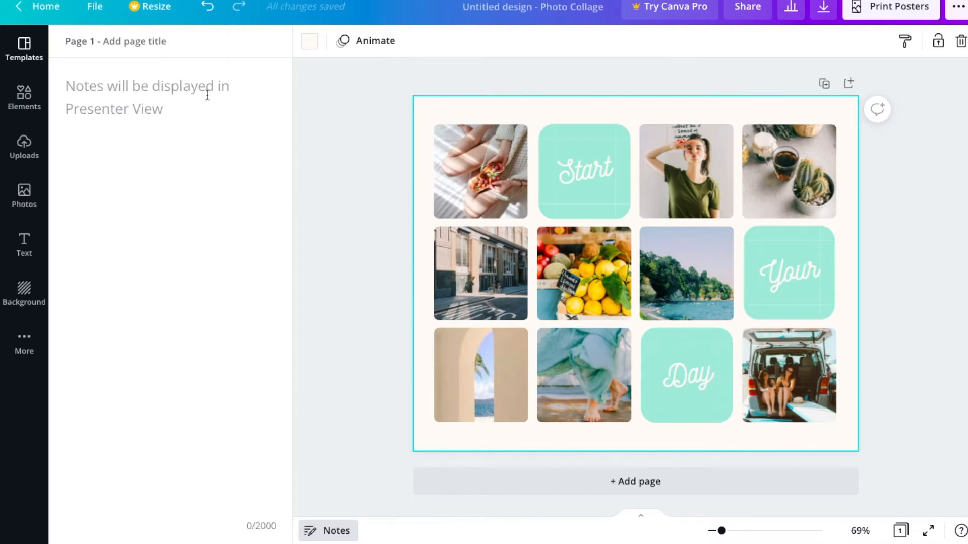
pyautogui.write('bake')
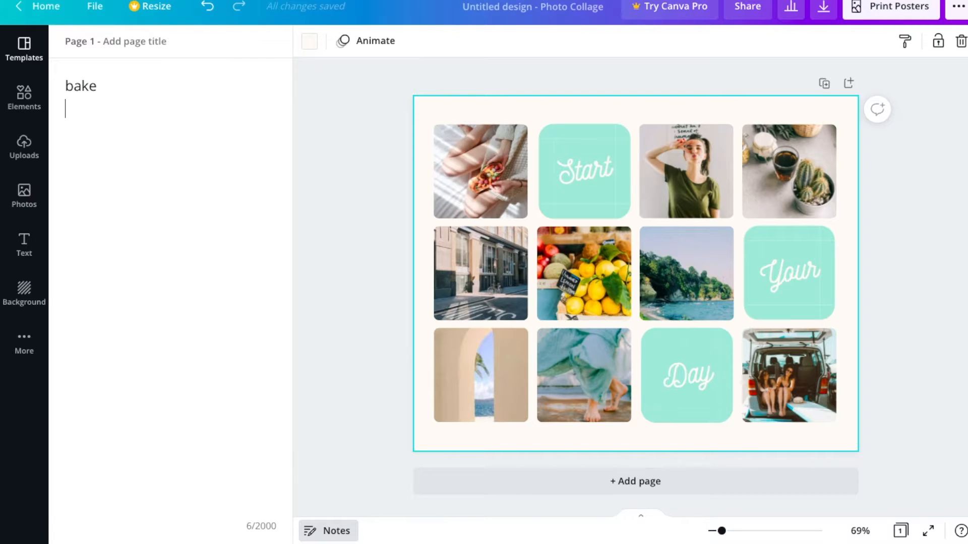
pyautogui.press('Return')
pyautogui.write('start a garden')
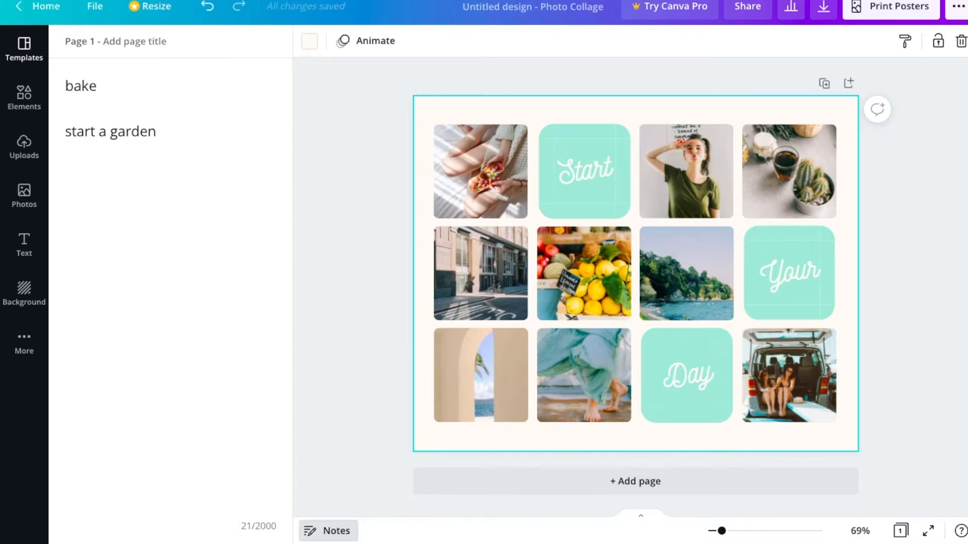
pyautogui.press('Return')
pyautogui.press('Return')
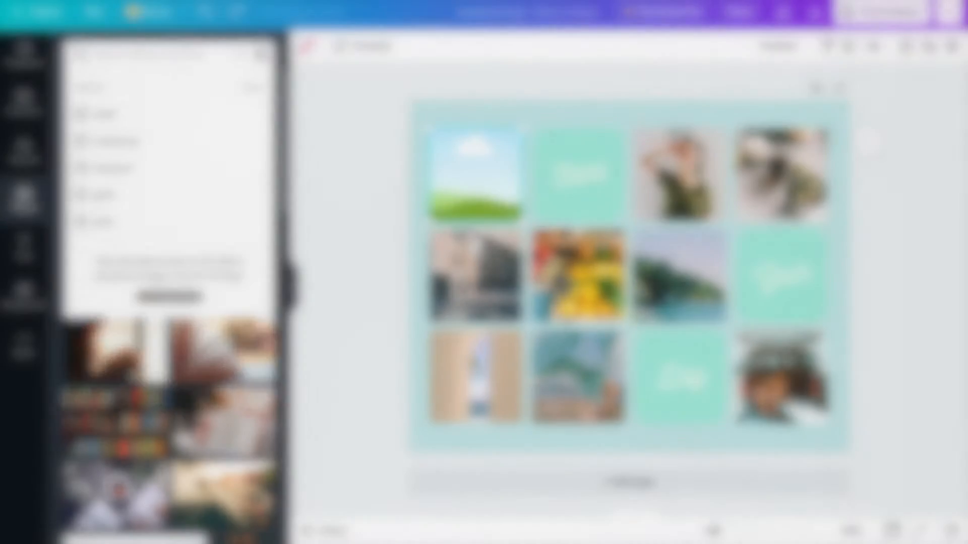
# Search the photos for "macaron" and place the boxed mint macarons with pink roses in the first frame of the top row
pyautogui.write('caron')
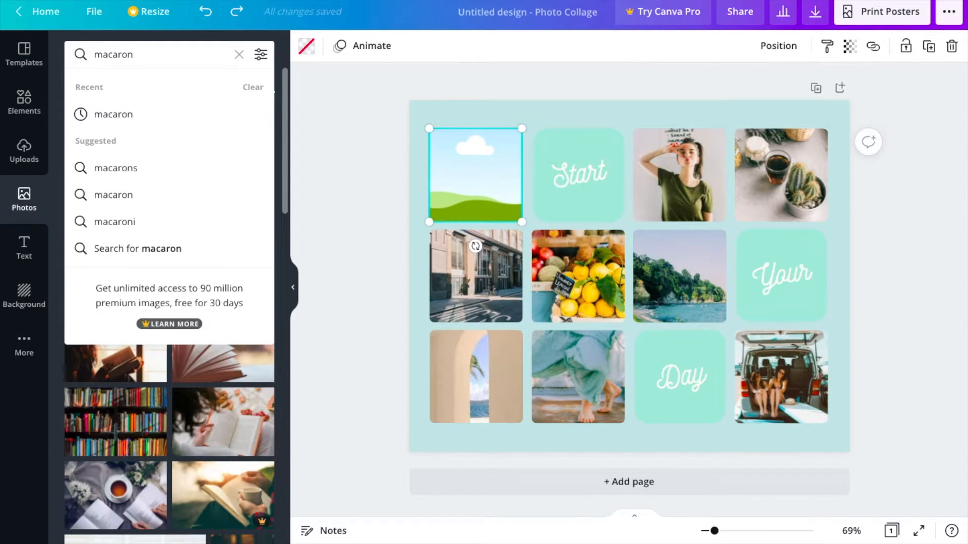
pyautogui.press('Return')
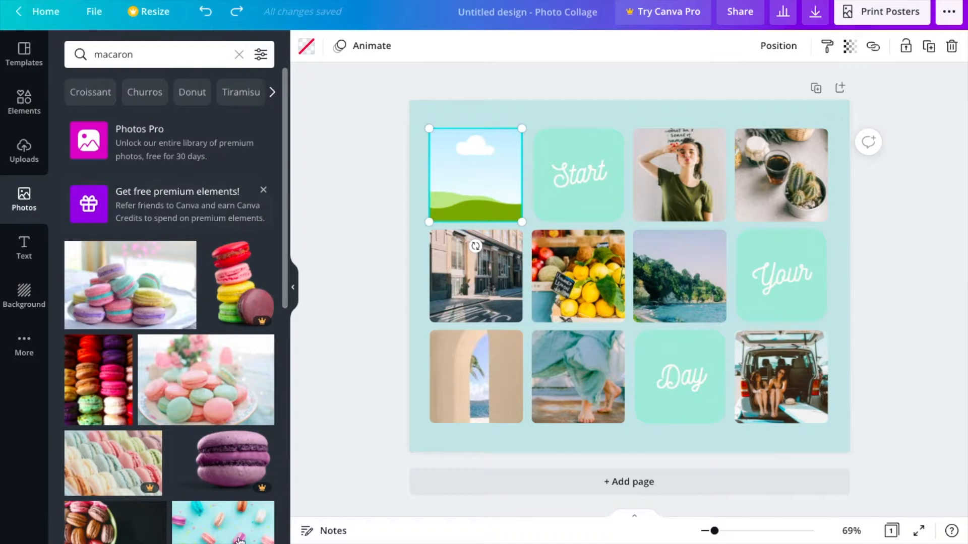
pyautogui.scroll(-15, 200, 385)
pyautogui.scroll(-15, 199, 385)
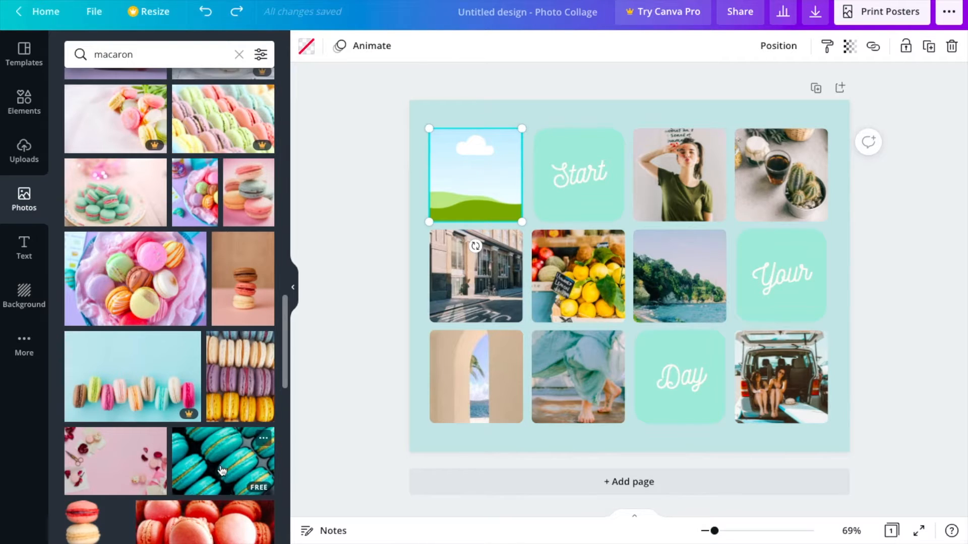
pyautogui.scroll(-4, 223, 462)
pyautogui.scroll(-7, 223, 462)
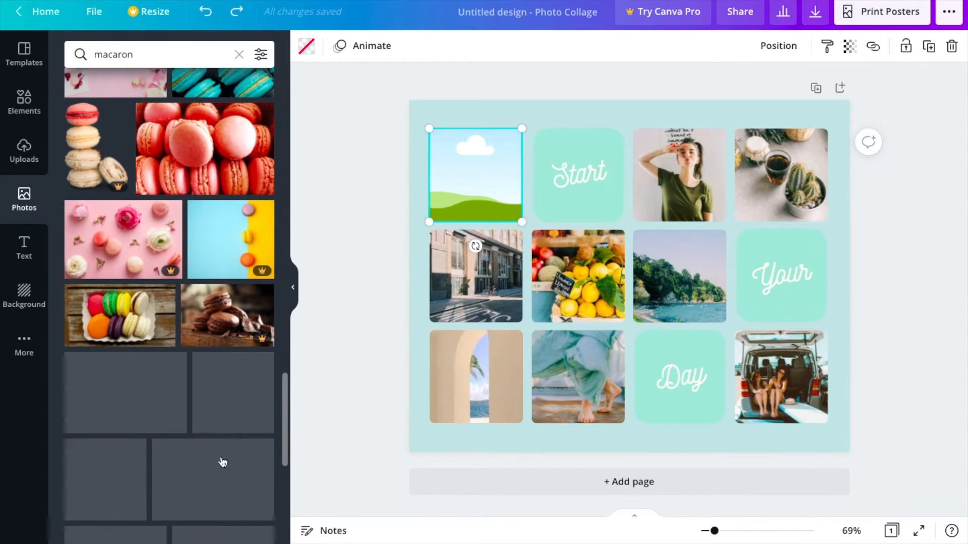
pyautogui.moveTo(137, 242); pyautogui.dragTo(461, 151)
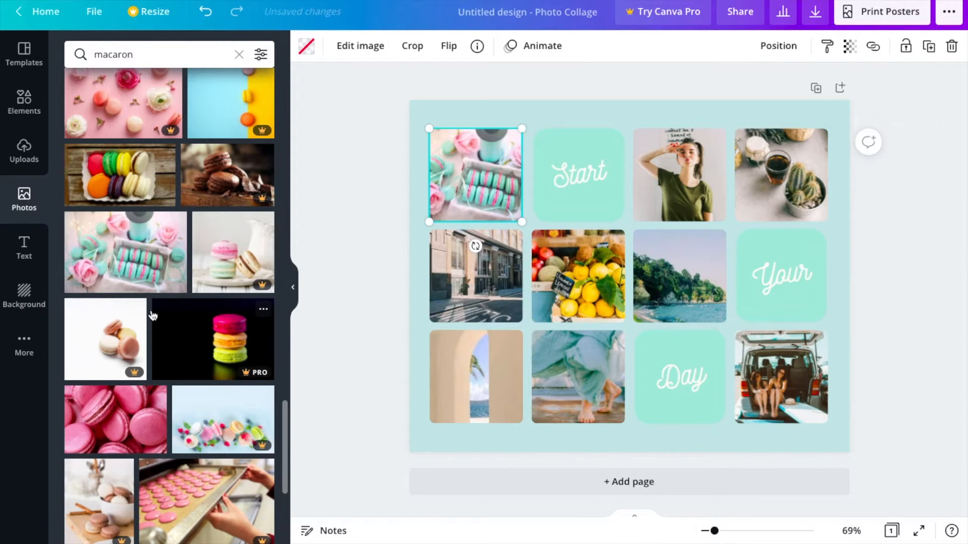
# Search the photos for "meal prep" and replace the top row's third picture with the one of three meal containers
pyautogui.scroll(-10, 153, 316)
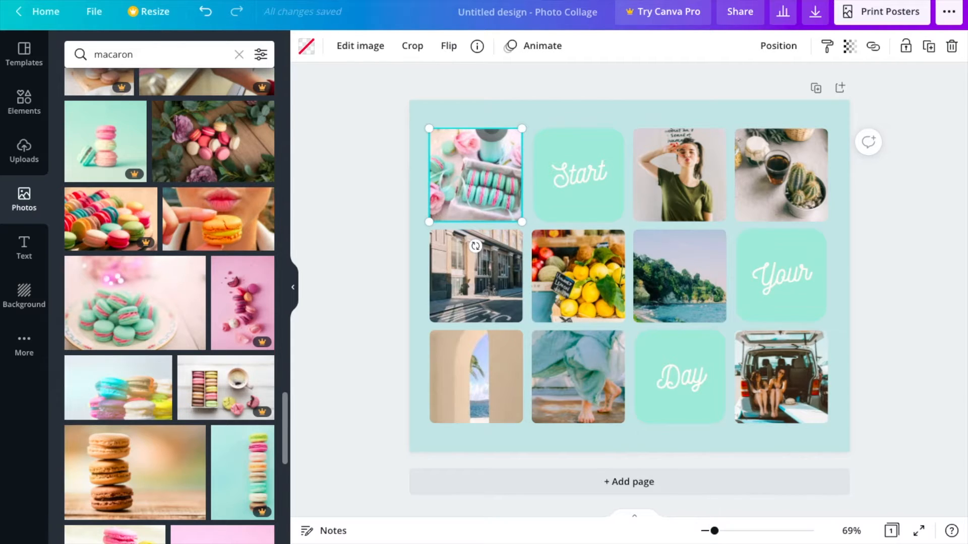
pyautogui.doubleClick(194, 61)
pyautogui.write('m')
pyautogui.click(122, 140)
pyautogui.moveTo(110, 278); pyautogui.dragTo(679, 175)
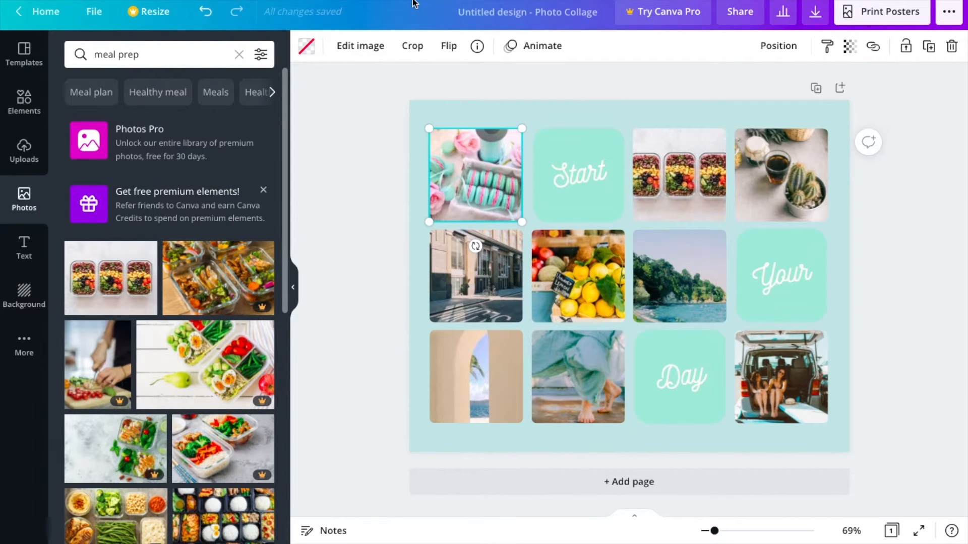
# Search the photos for "read" and replace the top row's last picture with the cup of tea beside open books
pyautogui.tripleClick(152, 54)
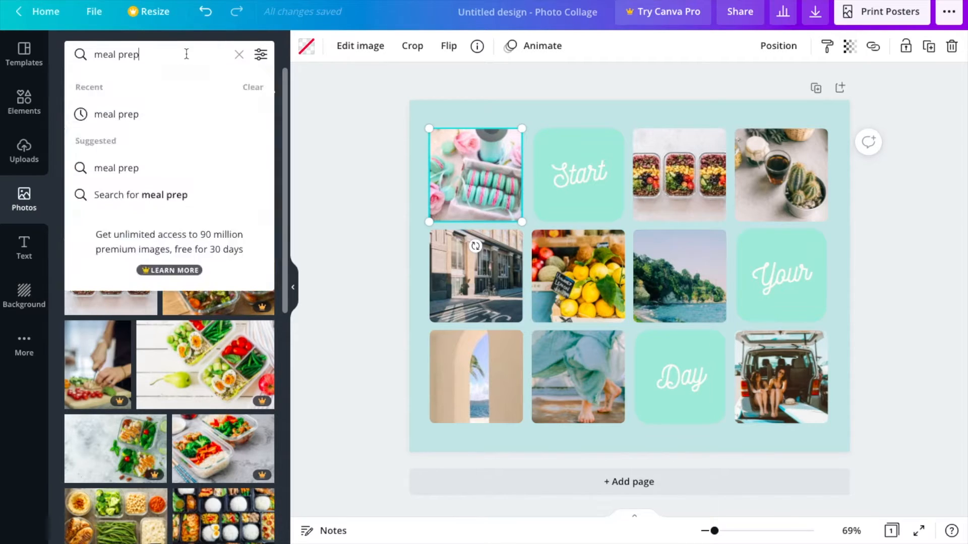
pyautogui.write('read')
pyautogui.press('Return')
pyautogui.scroll(-5, 209, 387)
pyautogui.scroll(-4, 209, 386)
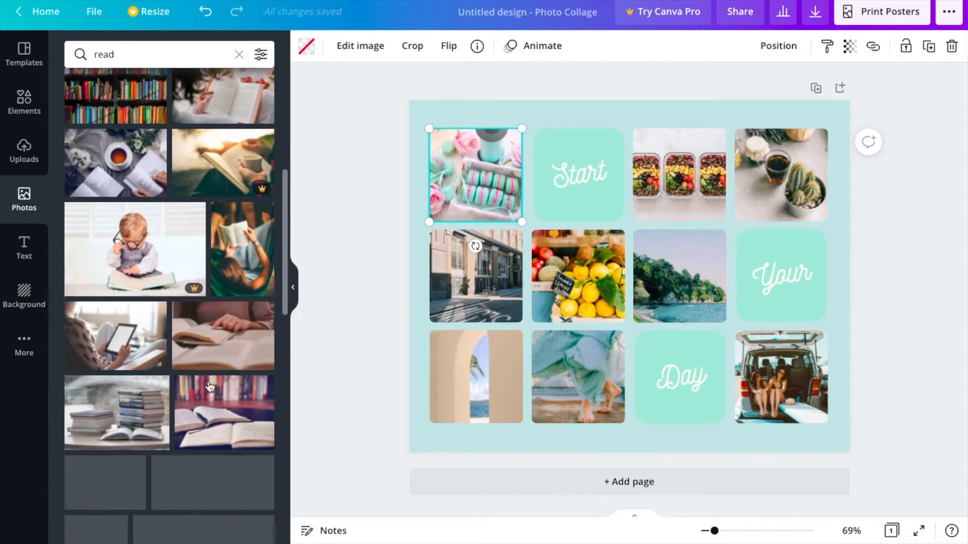
pyautogui.scroll(-10, 178, 281)
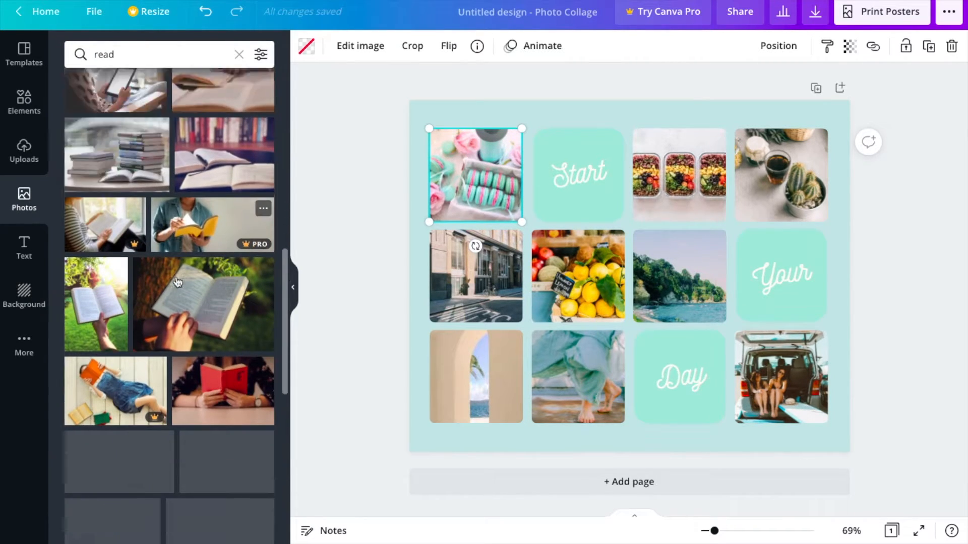
pyautogui.scroll(-3, 177, 282)
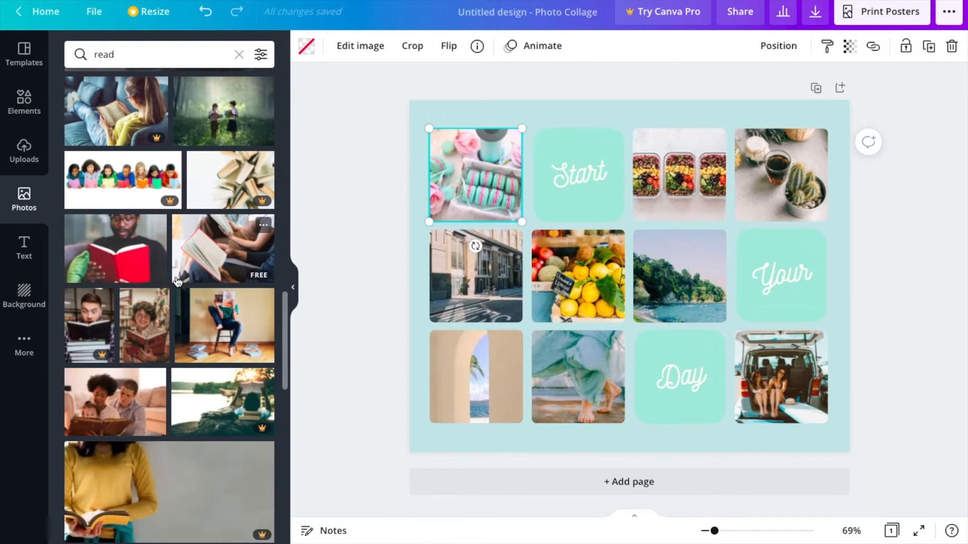
pyautogui.scroll(12, 177, 282)
pyautogui.scroll(2, 177, 282)
pyautogui.scroll(-2, 177, 281)
pyautogui.scroll(5, 177, 282)
pyautogui.moveTo(116, 290); pyautogui.dragTo(789, 168)
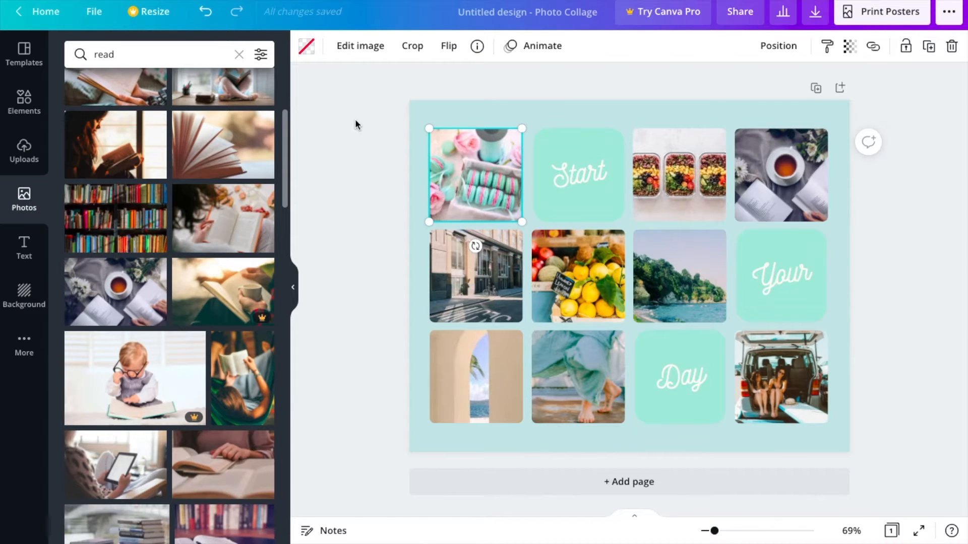
# Search the photos for "garden" and look through the pictures for a suitable garden image
pyautogui.click(175, 55)
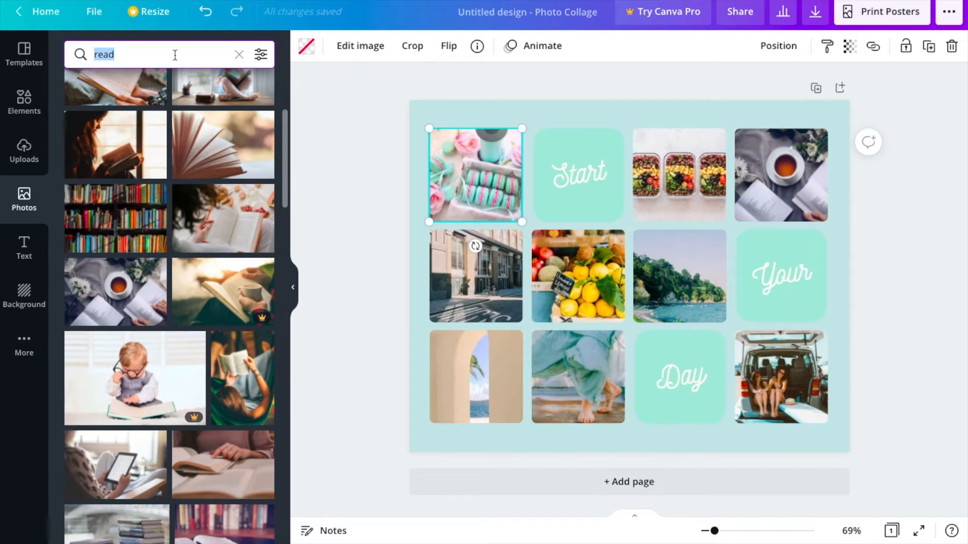
pyautogui.write('garden')
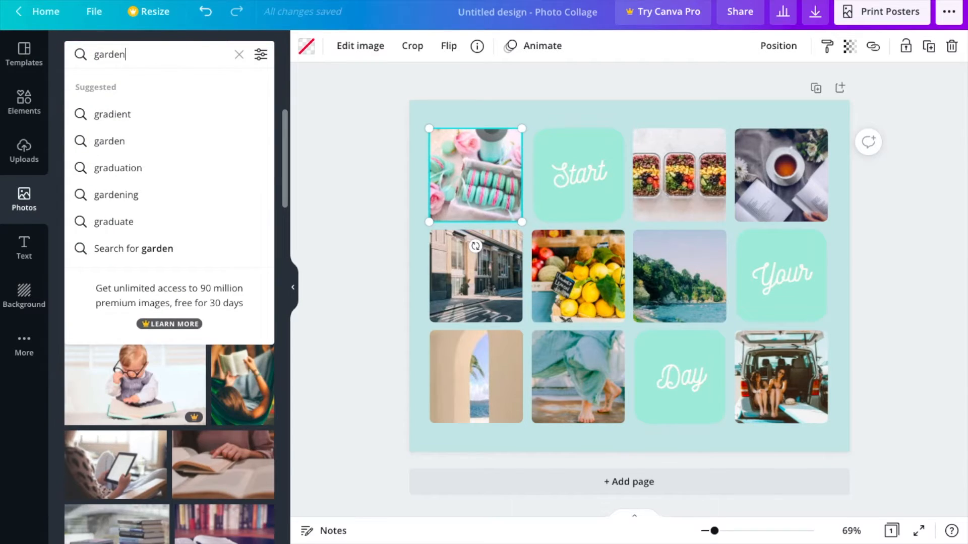
pyautogui.press('Return')
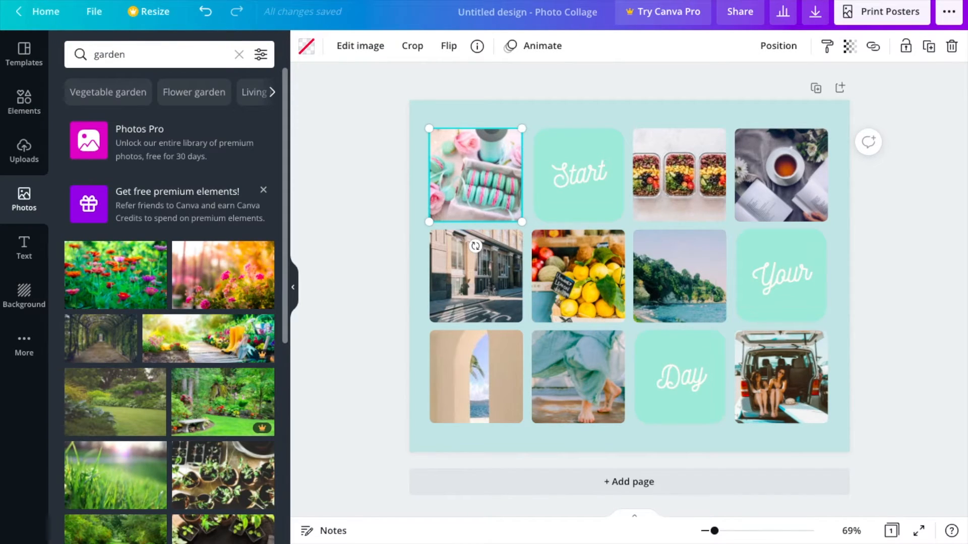
pyautogui.scroll(-7, 99, 371)
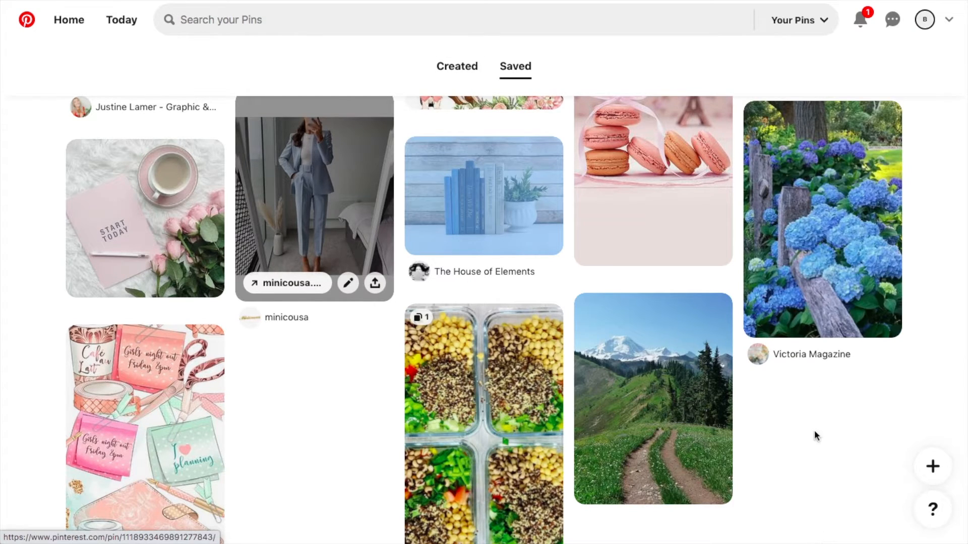
# Copy the blue hydrangea garden image from the saved pins in Pinterest and paste it onto the collage page in Canva
pyautogui.rightClick(810, 248)
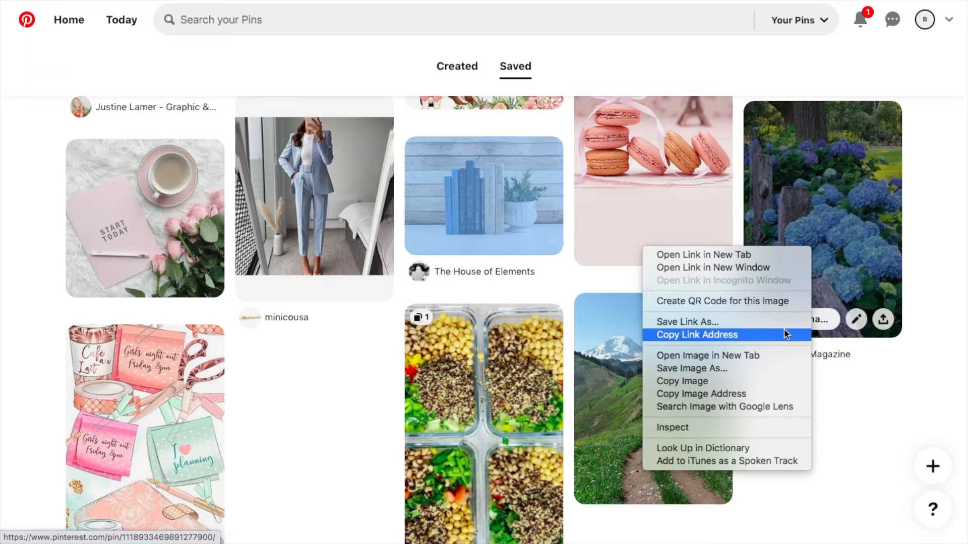
pyautogui.click(773, 379)
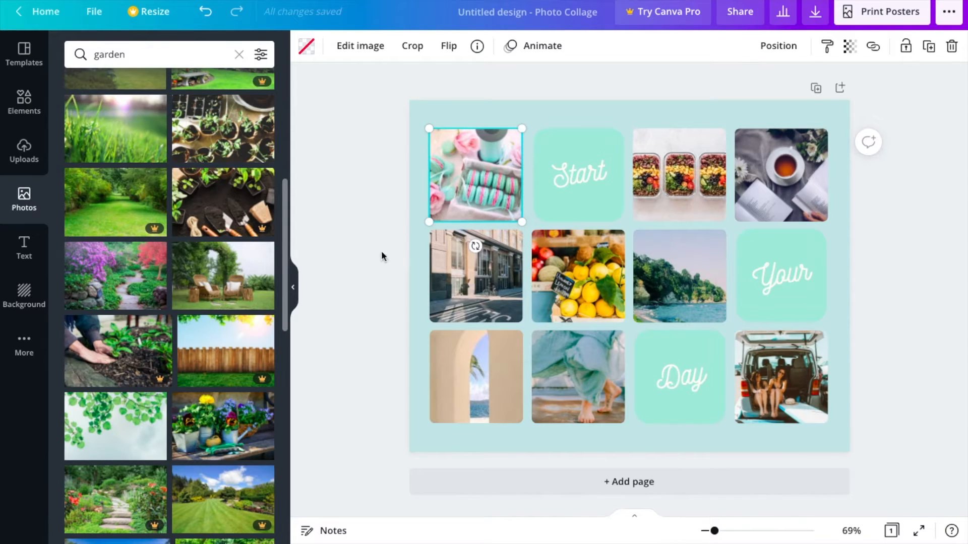
pyautogui.click(417, 251)
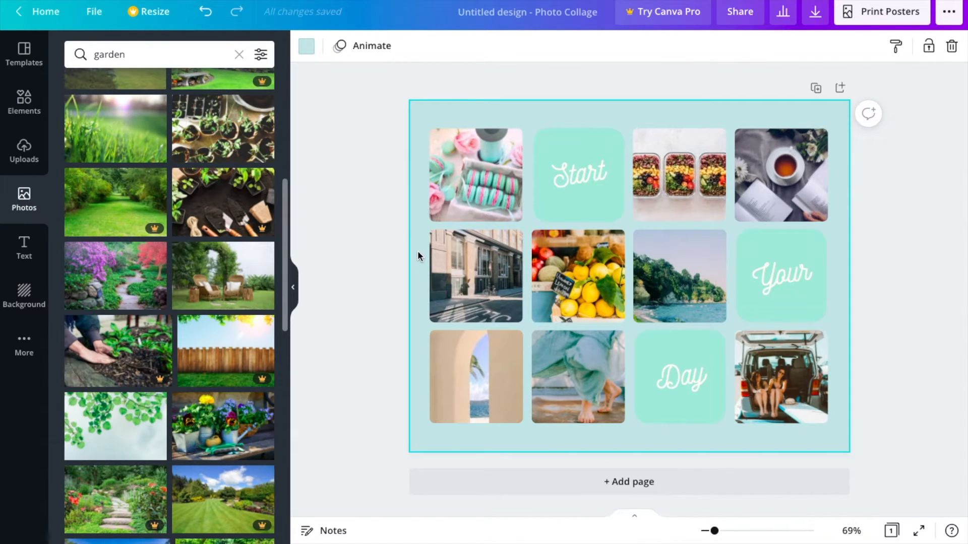
pyautogui.rightClick(418, 251)
pyautogui.click(434, 300)
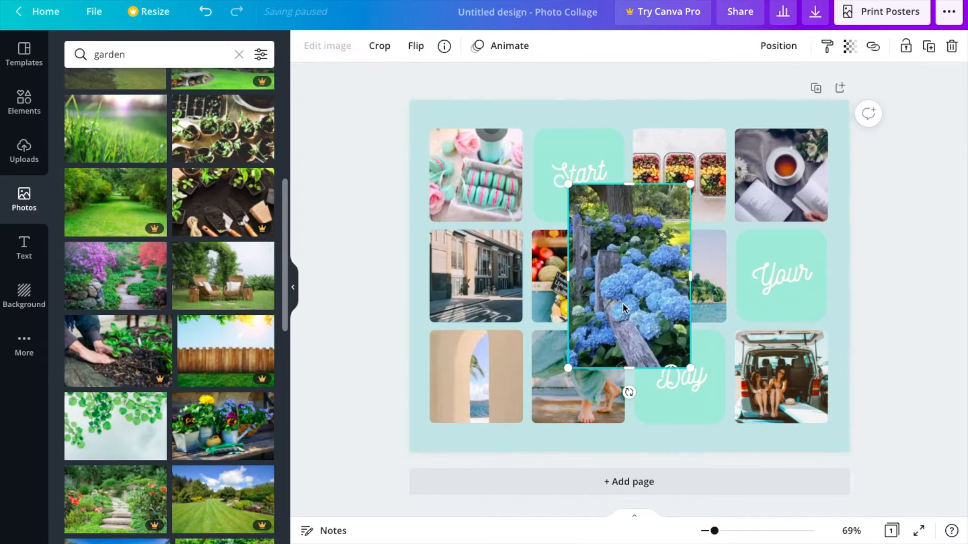
# Place the blue hydrangea image in the middle row's first frame and search the photos for "yoga"
pyautogui.moveTo(635, 279); pyautogui.dragTo(488, 286)
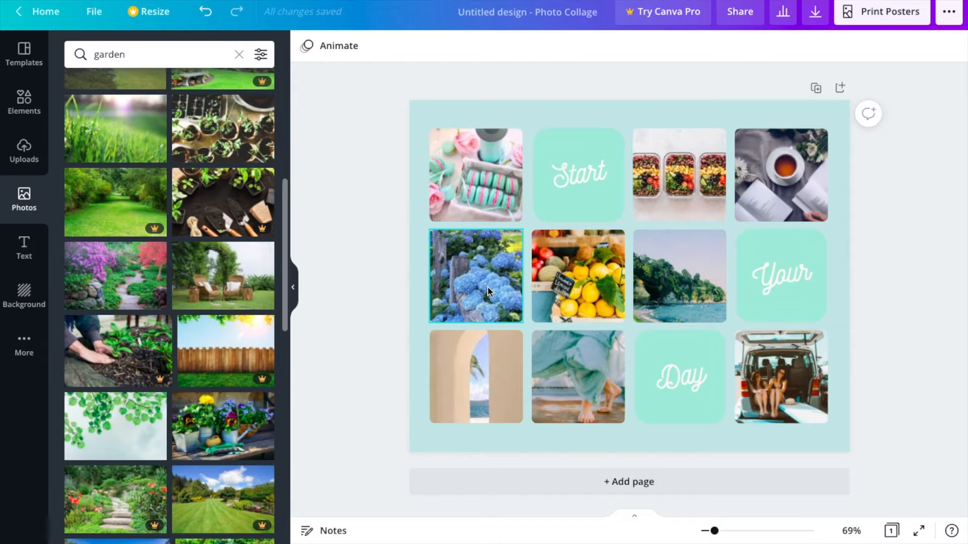
pyautogui.doubleClick(201, 56)
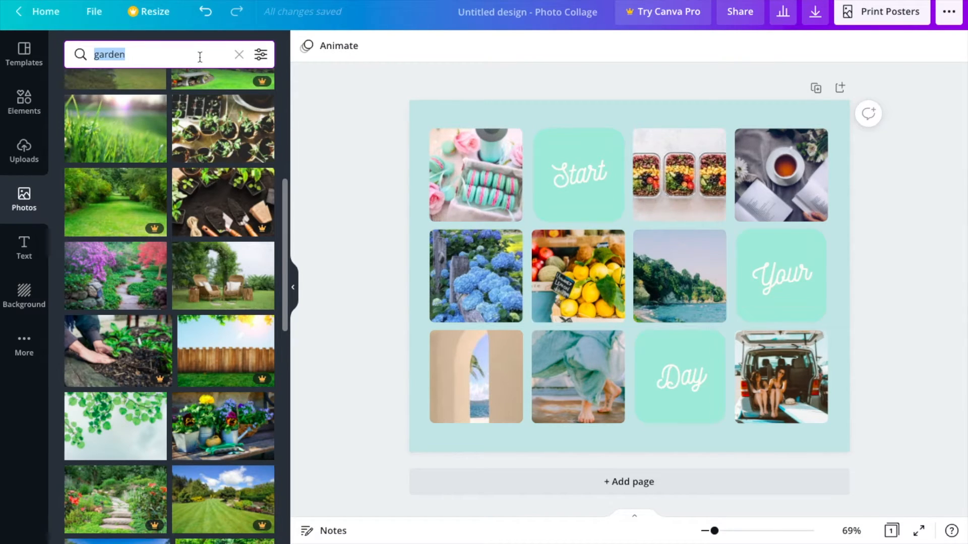
pyautogui.write('yoga')
pyautogui.press('Return')
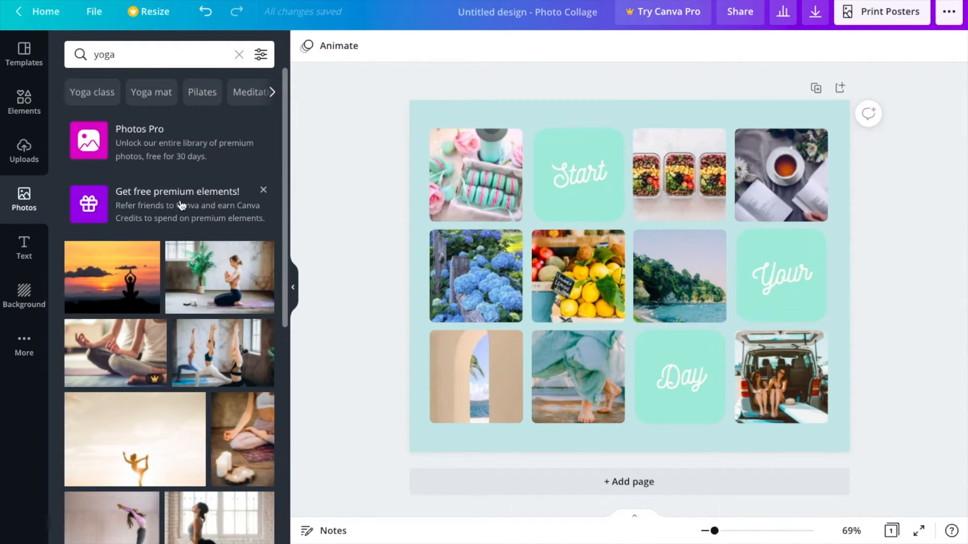
# Replace the middle row's second picture with the yoga photo of a silhouette against a pink and blue sunset sky
pyautogui.scroll(-10, 181, 204)
pyautogui.scroll(-10, 161, 347)
pyautogui.scroll(-6, 164, 349)
pyautogui.scroll(20, 227, 363)
pyautogui.scroll(-12, 227, 363)
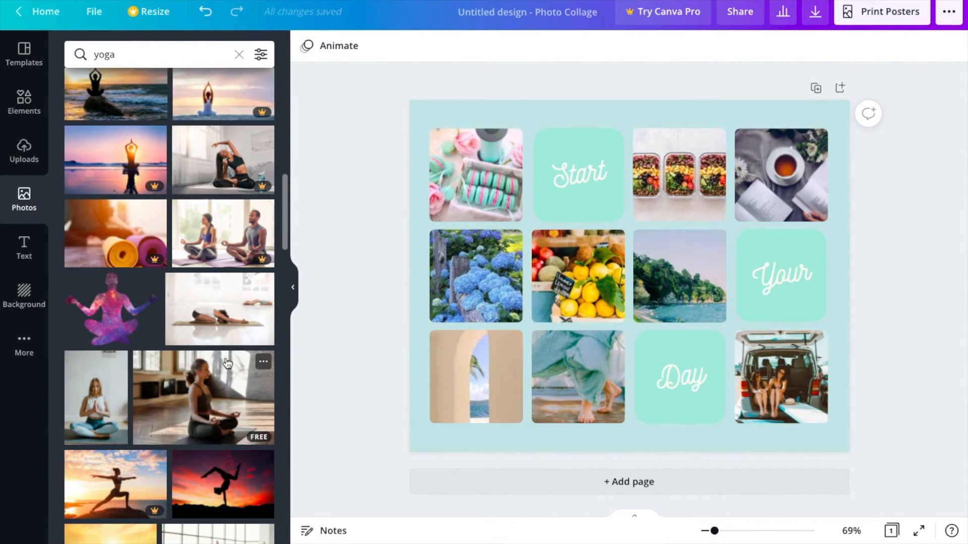
pyautogui.scroll(-15, 227, 362)
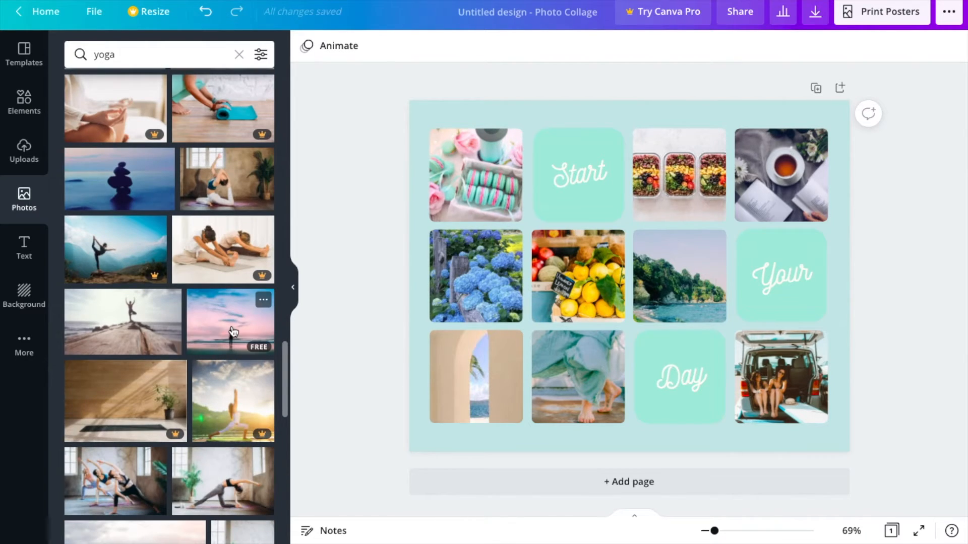
pyautogui.moveTo(232, 331); pyautogui.dragTo(578, 276)
# Search the photos for "promotion" and replace the middle row's third picture with the blue suit outfit image copied from Pinterest
pyautogui.doubleClick(205, 50)
pyautogui.write('promotion')
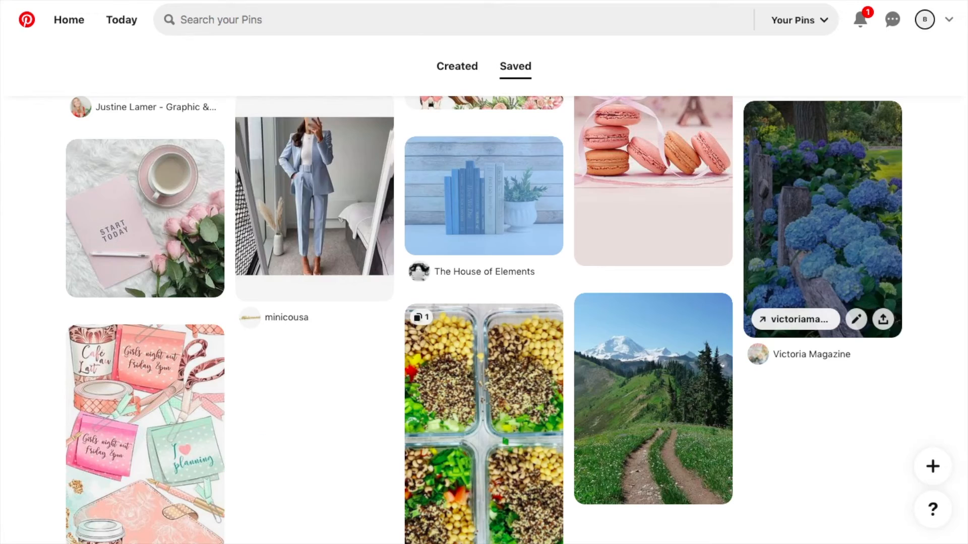
pyautogui.rightClick(326, 207)
pyautogui.click(367, 342)
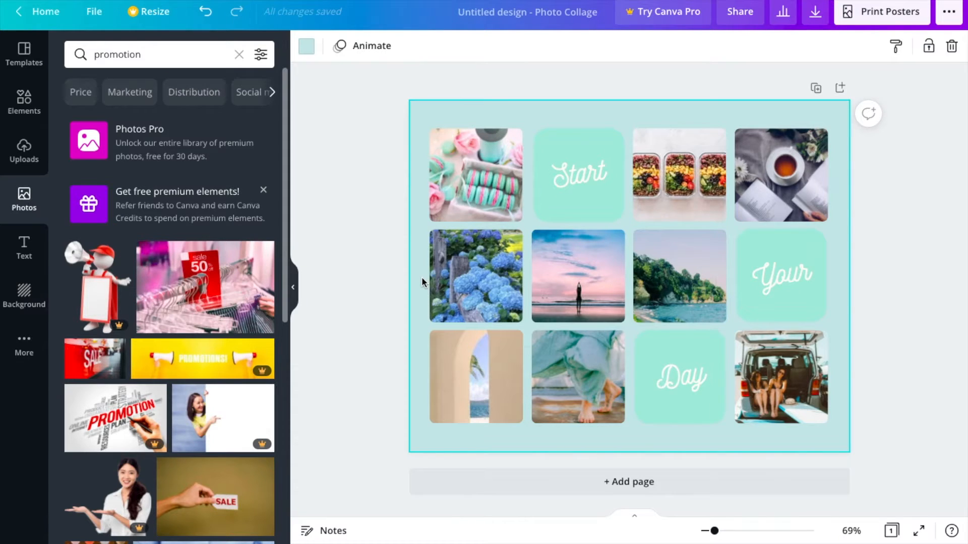
pyautogui.hotkey('ctrl', 'v')
pyautogui.moveTo(620, 272); pyautogui.dragTo(680, 276)
# Paste the mountain trail image onto the collage and place it in the bottom row's first frame
pyautogui.click(391, 290)
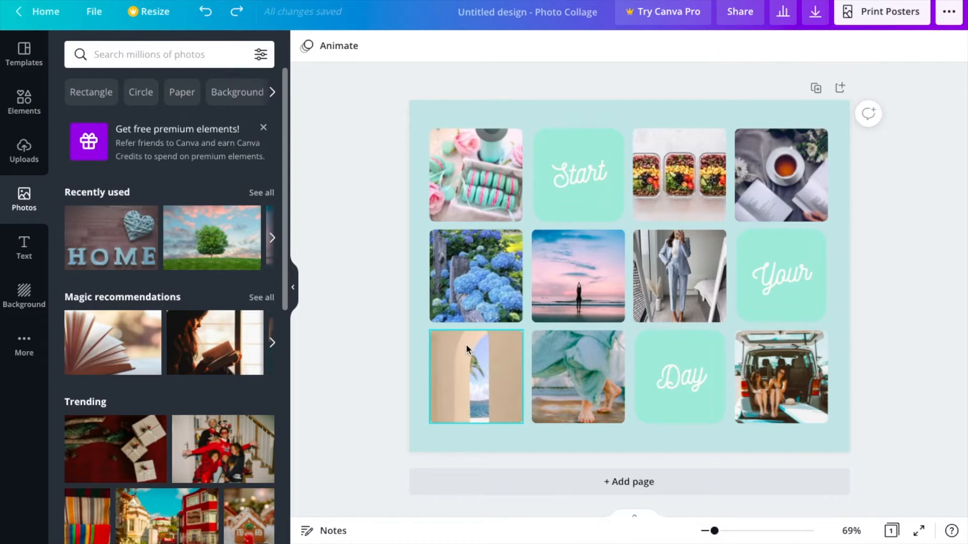
pyautogui.hotkey('ctrl', 'v')
pyautogui.moveTo(576, 270); pyautogui.dragTo(476, 377)
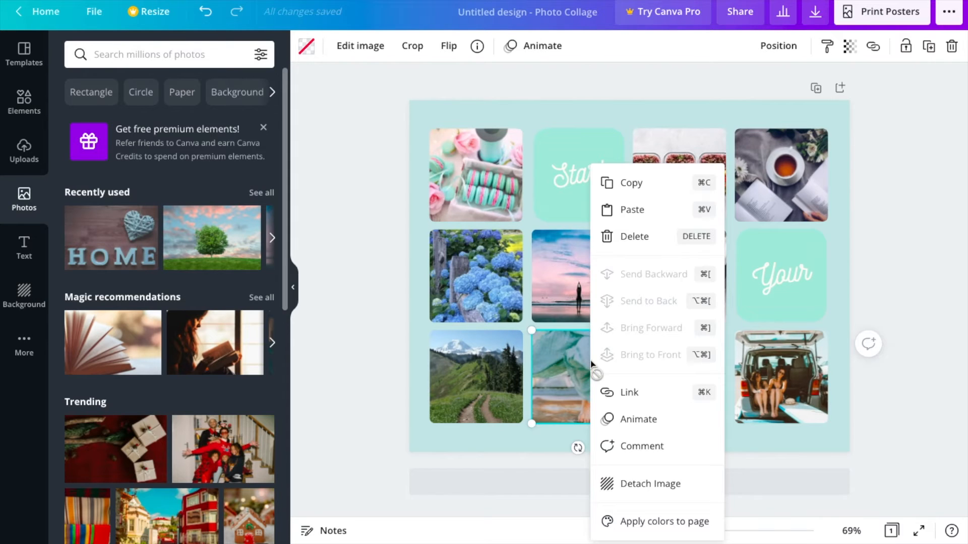
# Fill the bottom row's second and last frames with the skincare products and picnic food images copied from Pinterest
pyautogui.click(624, 211)
pyautogui.press('Escape')
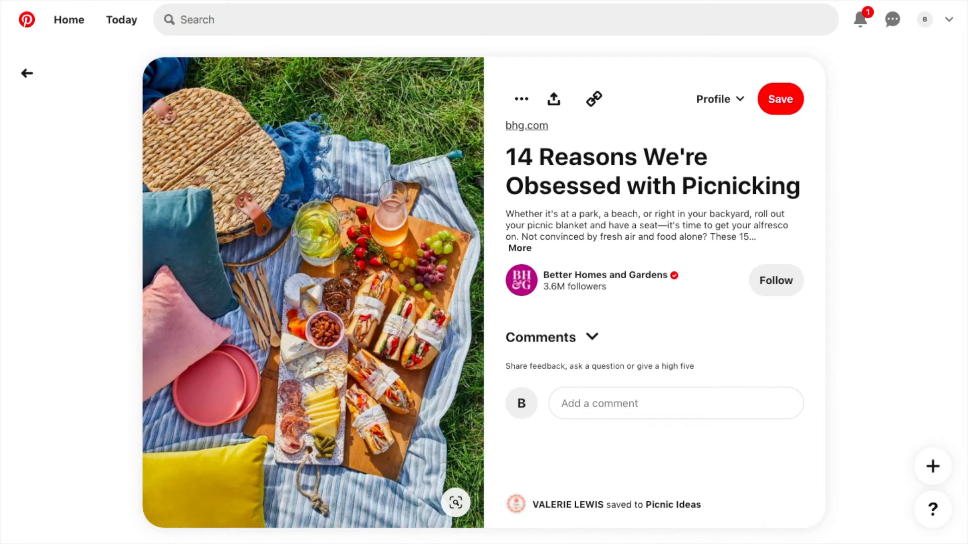
pyautogui.rightClick(317, 233)
pyautogui.click(346, 270)
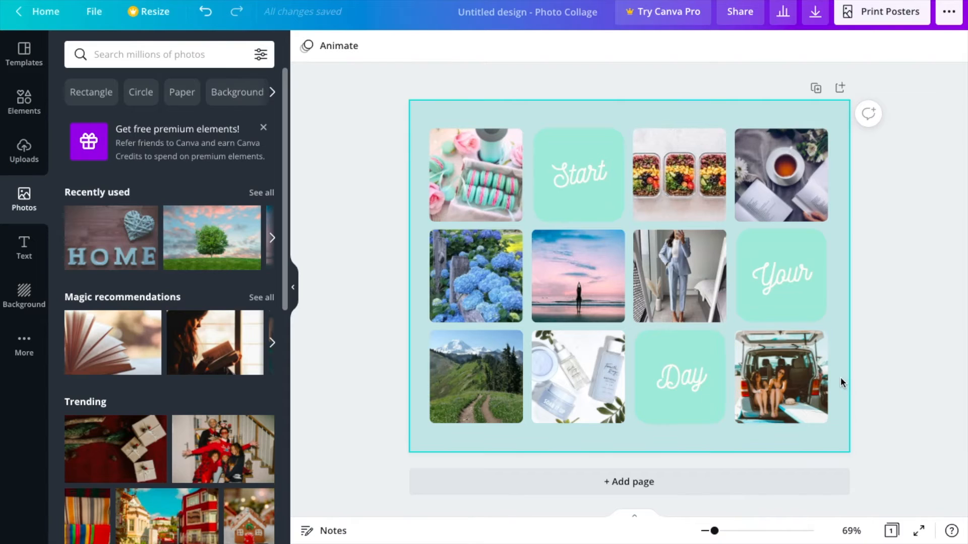
pyautogui.hotkey('ctrl', 'v')
pyautogui.moveTo(629, 277); pyautogui.dragTo(781, 377)
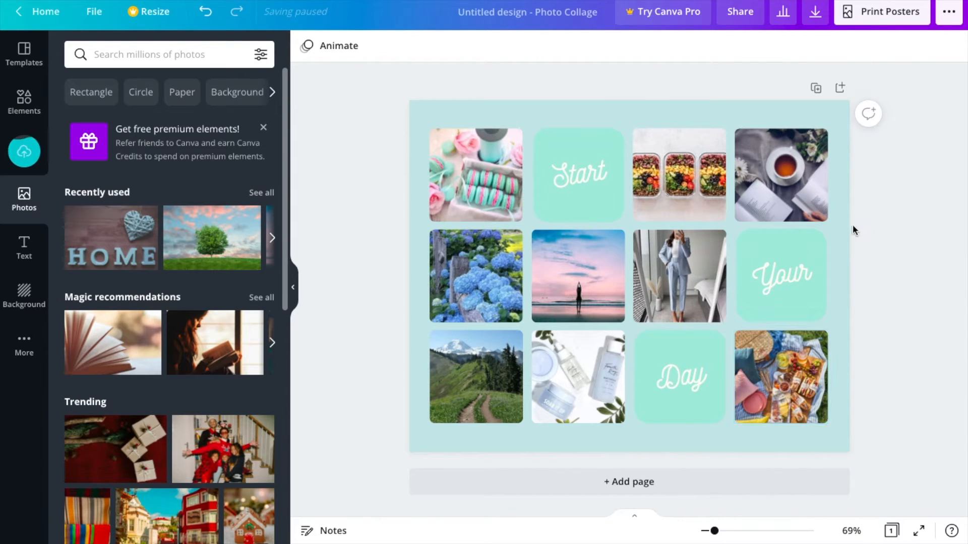
# Replace the "Start" text with "Invest in yourself" and reduce its font size to 39
pyautogui.click(567, 174)
pyautogui.doubleClick(567, 174)
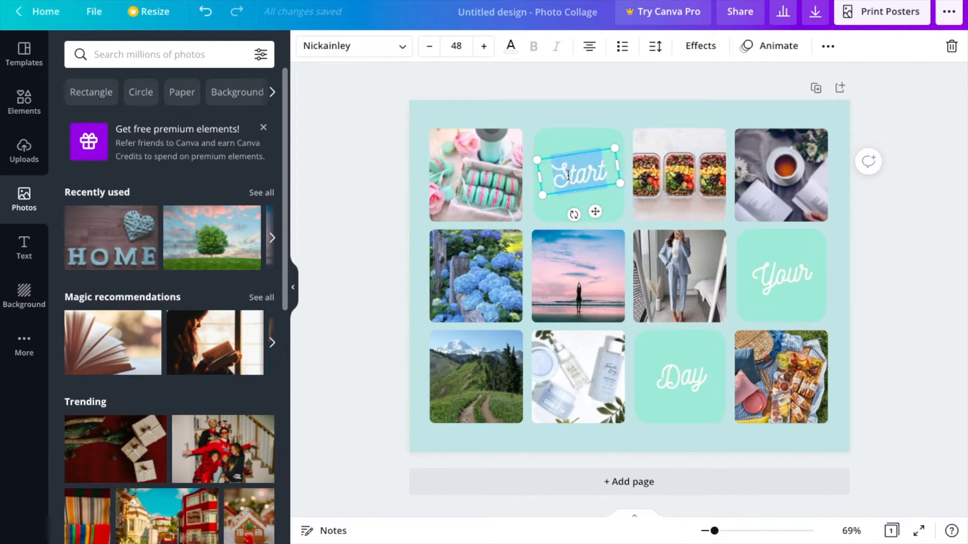
pyautogui.write('Invest in yourselfI')
pyautogui.click(430, 47)
pyautogui.click(430, 47)
pyautogui.click(430, 47)
pyautogui.click(429, 46)
pyautogui.click(429, 47)
# Try the Cantata One, Andika, Glacial Indifference and Jonathan fonts on the "Invest in yourself" text
pyautogui.click(396, 49)
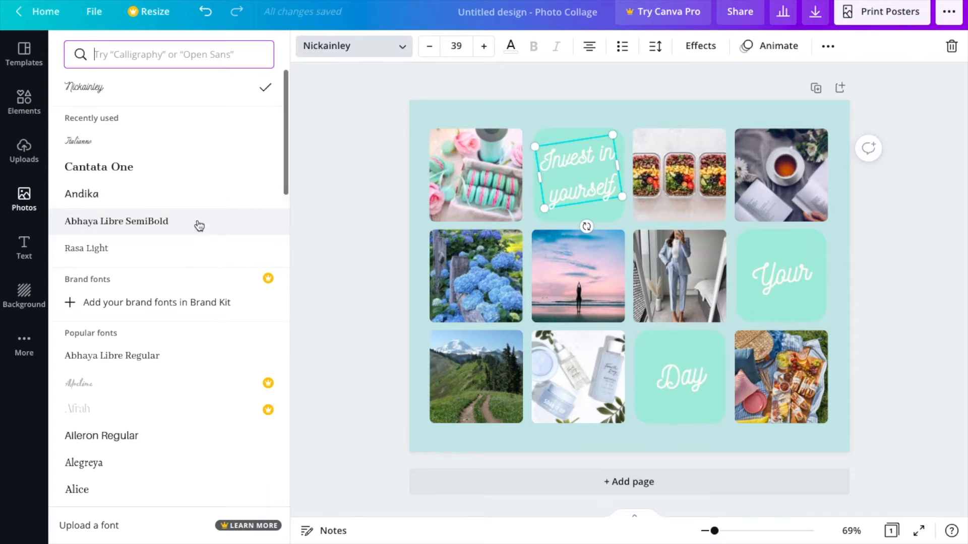
pyautogui.click(211, 167)
pyautogui.click(198, 195)
pyautogui.scroll(-3, 165, 357)
pyautogui.scroll(-12, 164, 356)
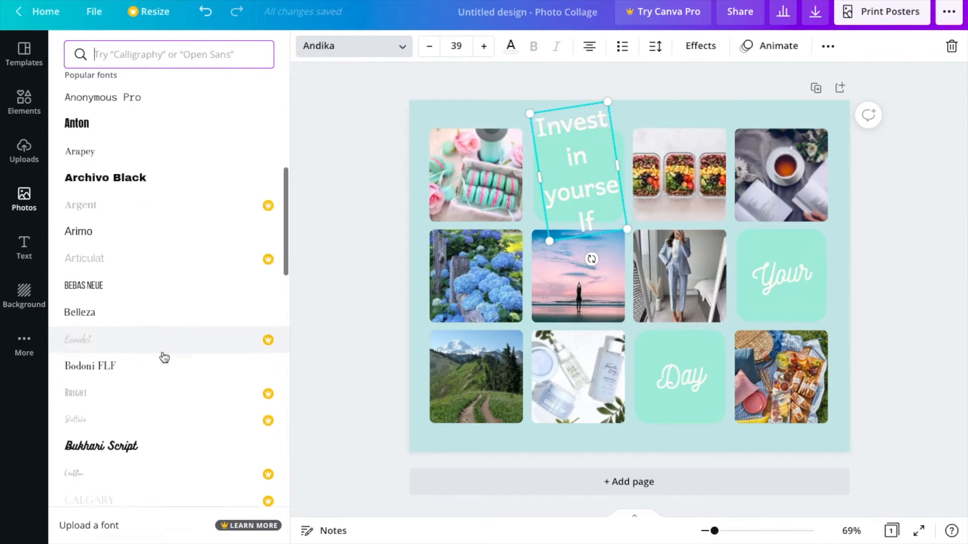
pyautogui.scroll(-3, 158, 398)
pyautogui.click(162, 247)
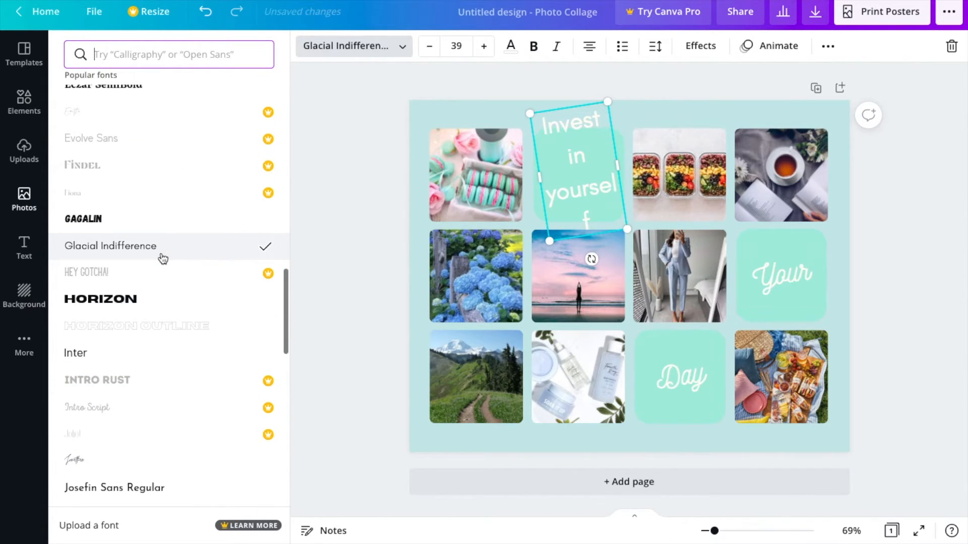
pyautogui.scroll(-1, 138, 352)
pyautogui.click(130, 401)
# Search the fonts for "cursive", compare several script fonts on the "Invest in yourself" text and apply Brittany
pyautogui.click(151, 54)
pyautogui.write('cursive')
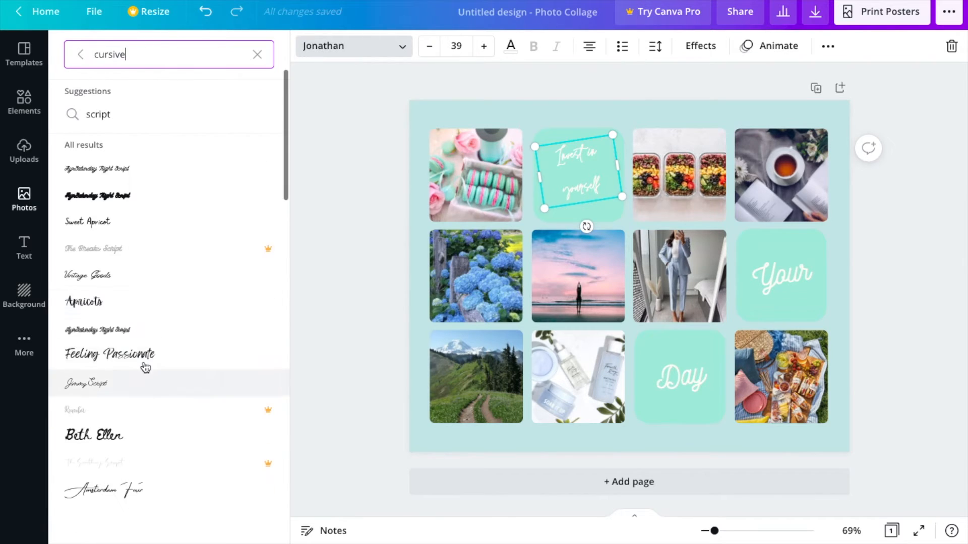
pyautogui.click(190, 222)
pyautogui.click(185, 302)
pyautogui.click(173, 383)
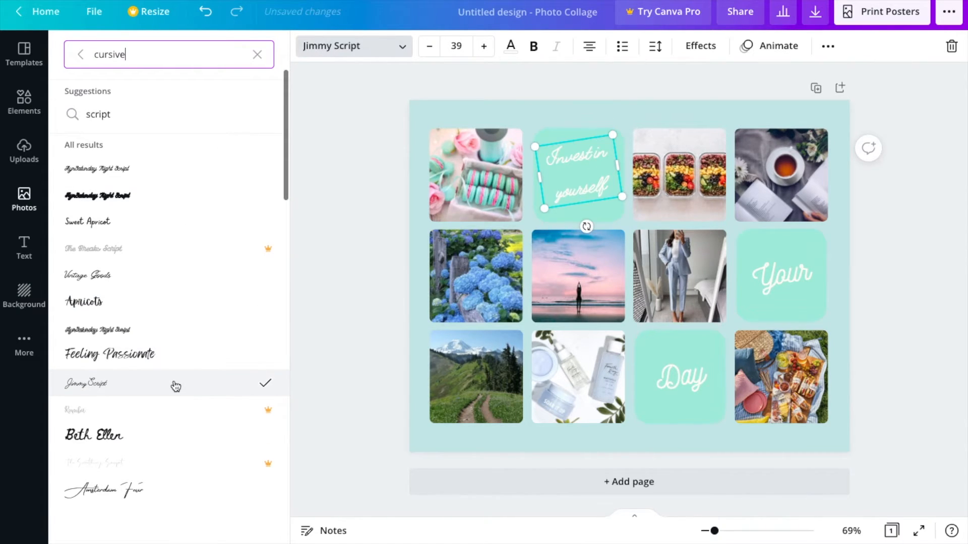
pyautogui.scroll(-2, 172, 384)
pyautogui.click(173, 400)
pyautogui.click(168, 433)
pyautogui.scroll(-2, 168, 436)
pyautogui.click(162, 460)
pyautogui.click(159, 487)
pyautogui.scroll(-2, 158, 483)
pyautogui.click(161, 454)
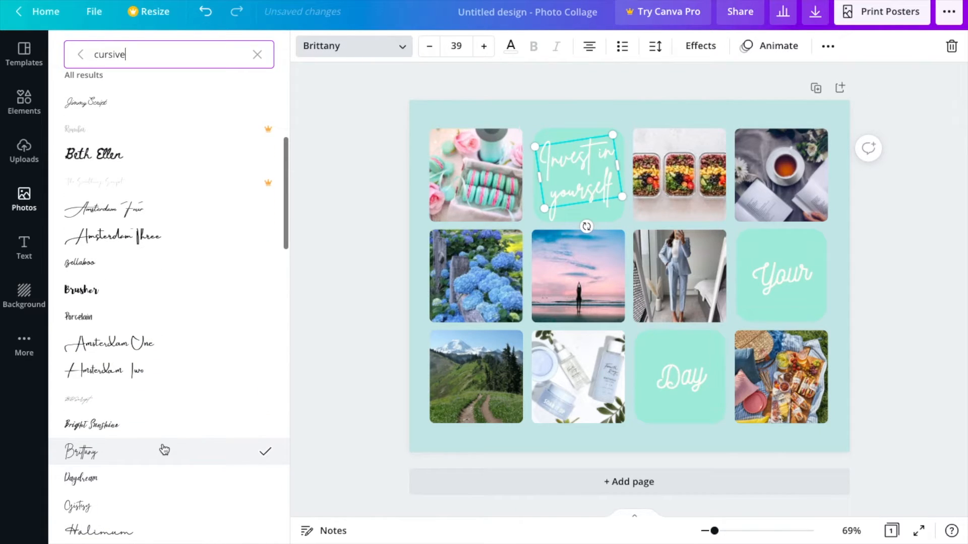
# Try Halimum and other cursive fonts on the "Invest in yourself" text and restore Brittany
pyautogui.scroll(-1, 157, 474)
pyautogui.click(156, 479)
pyautogui.scroll(-1, 155, 482)
pyautogui.click(155, 481)
pyautogui.scroll(-2, 157, 453)
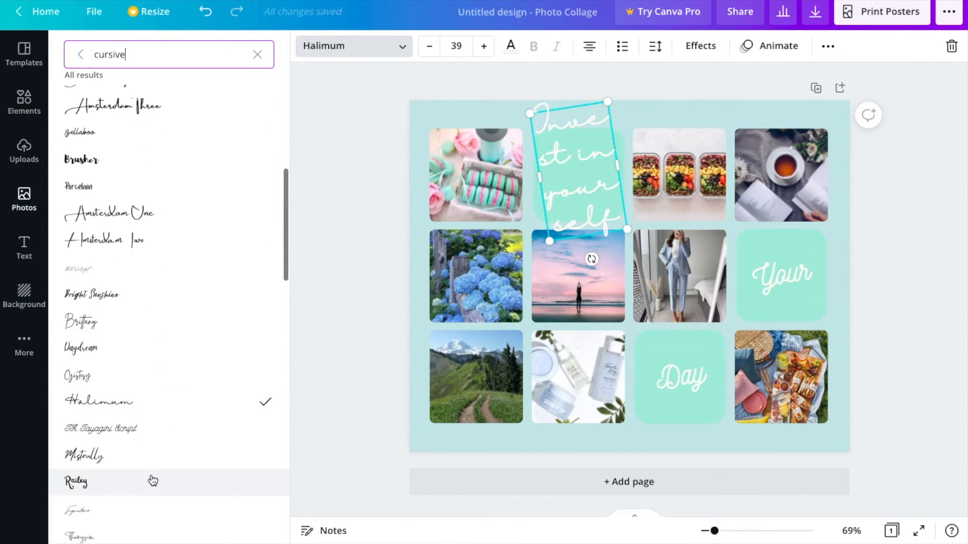
pyautogui.scroll(-2, 151, 480)
pyautogui.click(151, 471)
pyautogui.scroll(-2, 151, 504)
pyautogui.click(221, 134)
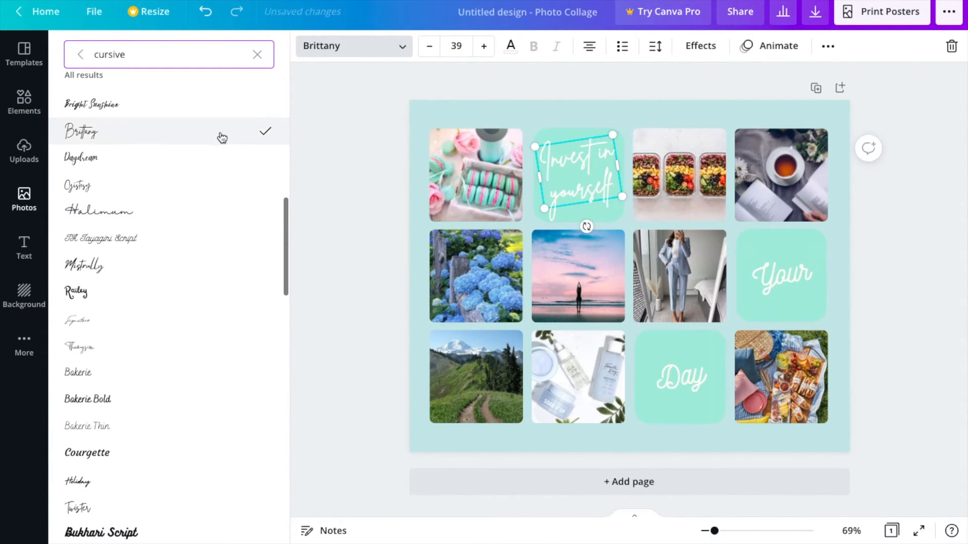
# Replace the "Your" text with "Be kind" and set its font to Brittany
pyautogui.doubleClick(782, 277)
pyautogui.write('Be kind')
pyautogui.click(221, 132)
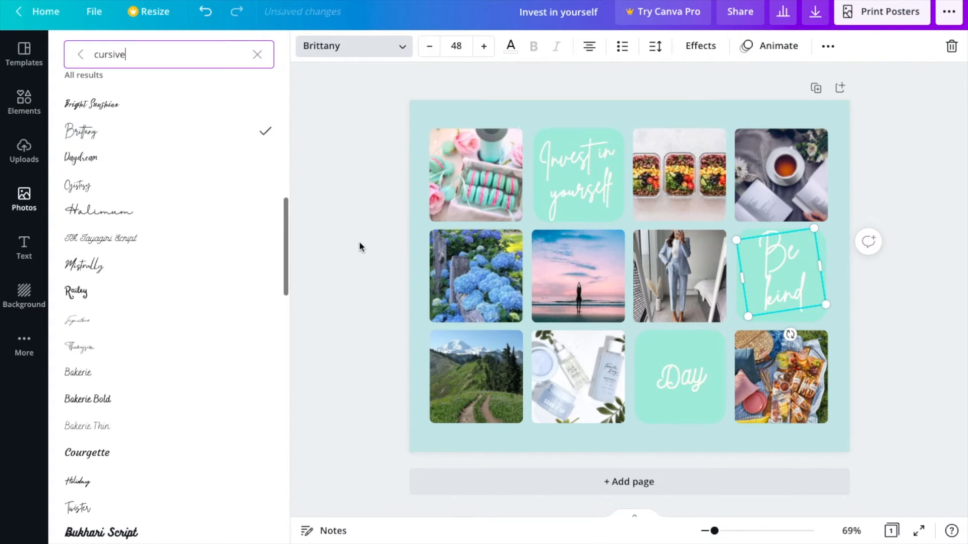
# Replace the "Day" text with "Be patient" and set its font to Brittany
pyautogui.doubleClick(685, 377)
pyautogui.click(790, 267)
pyautogui.write('Be patient')
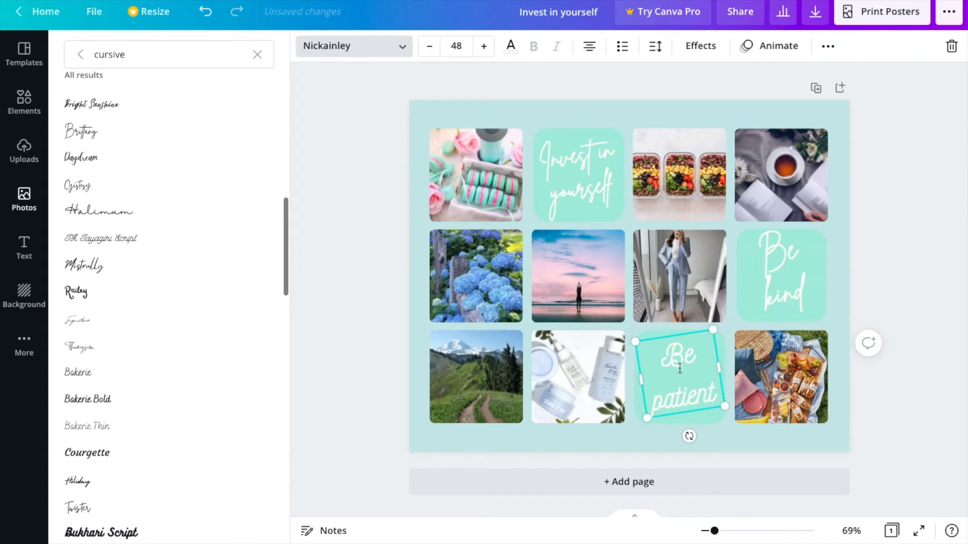
pyautogui.click(172, 135)
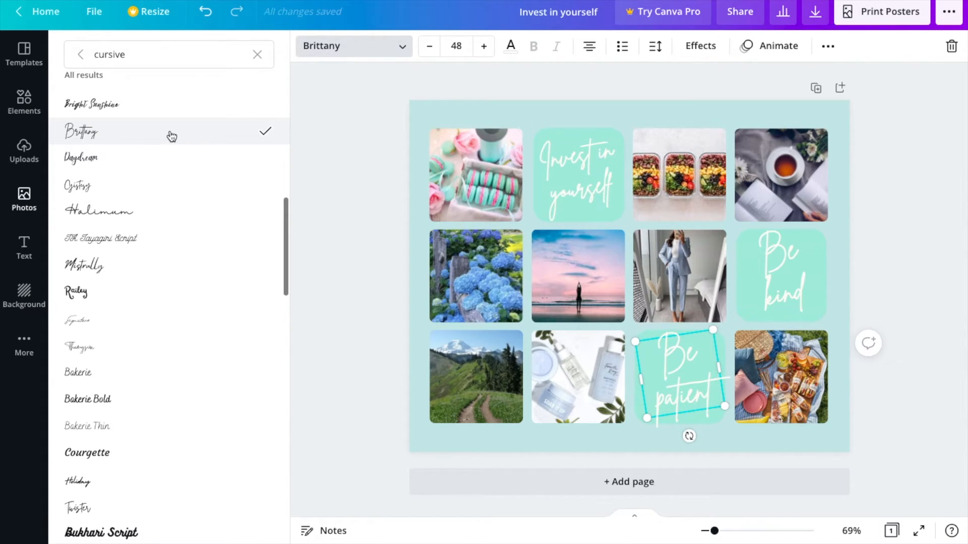
# Recolor the "Invest in yourself" and "Be kind" tiles with the grey-blue #b1b9c4 from the skincare photo's colors
pyautogui.click(412, 111)
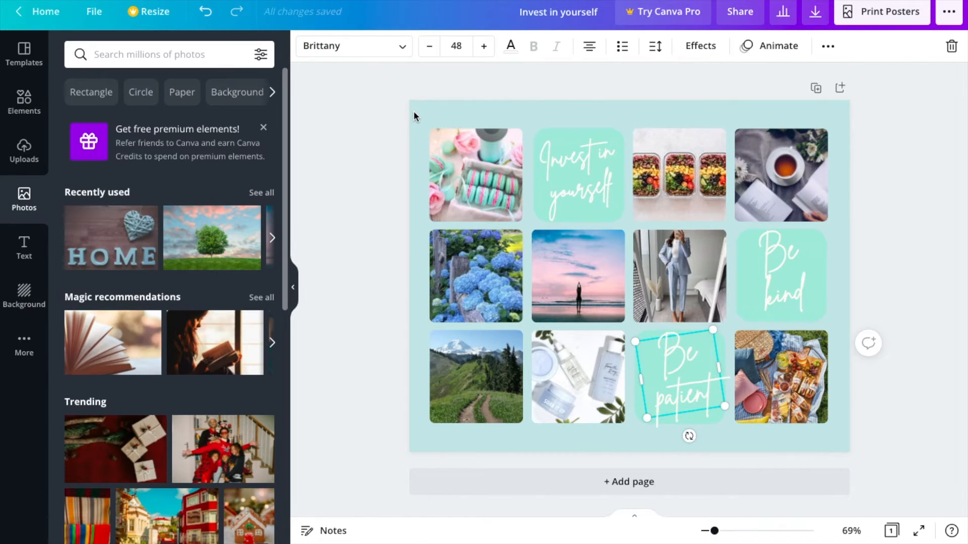
pyautogui.click(422, 115)
pyautogui.click(306, 49)
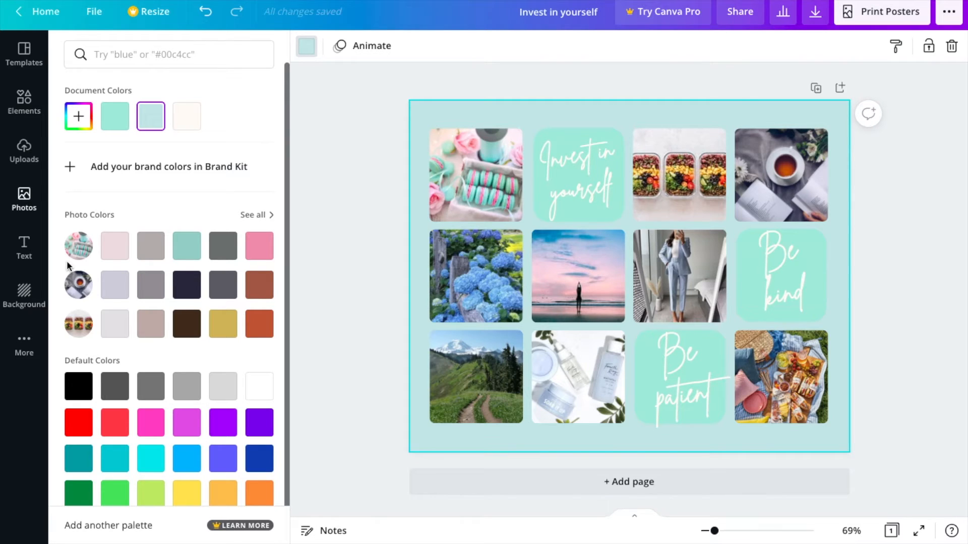
pyautogui.click(257, 214)
pyautogui.click(307, 46)
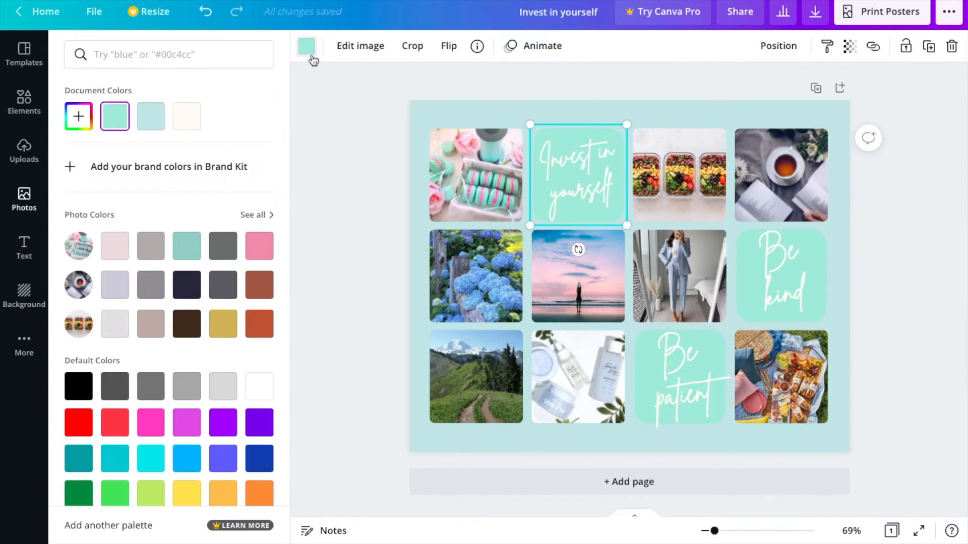
pyautogui.click(257, 214)
pyautogui.click(183, 370)
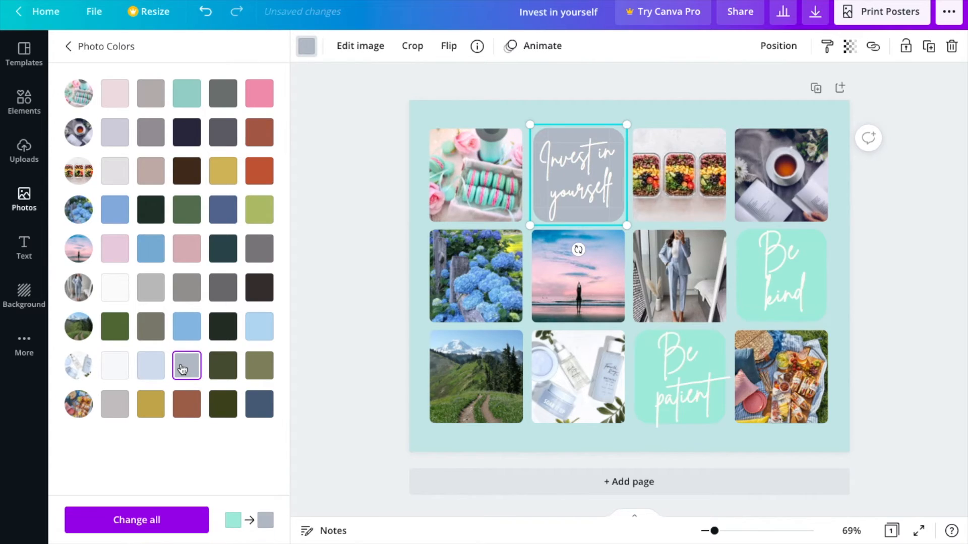
pyautogui.click(758, 279)
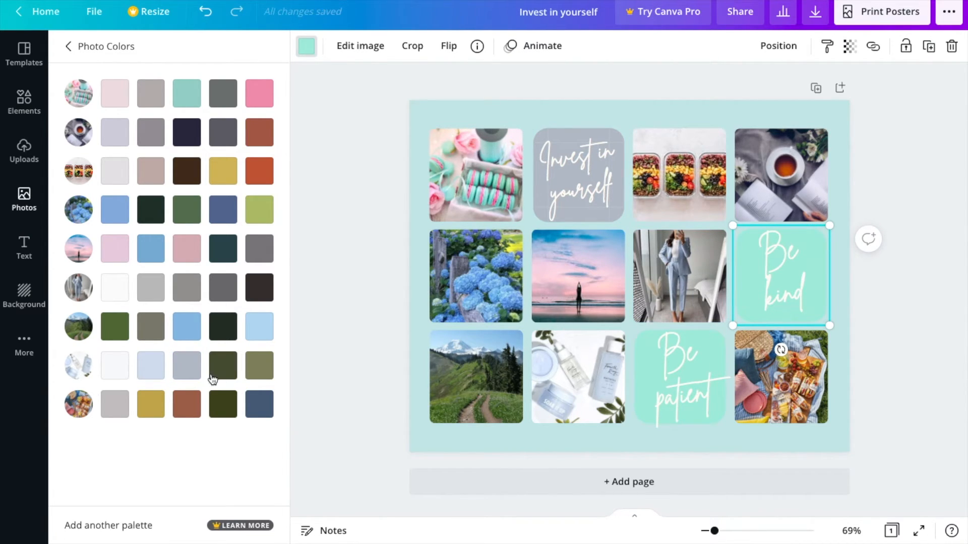
pyautogui.click(188, 367)
# Compare alternative photo colors on the "Be patient" tile and set it to the same grey-blue #b1b9c4
pyautogui.click(648, 378)
pyautogui.click(635, 420)
pyautogui.click(307, 46)
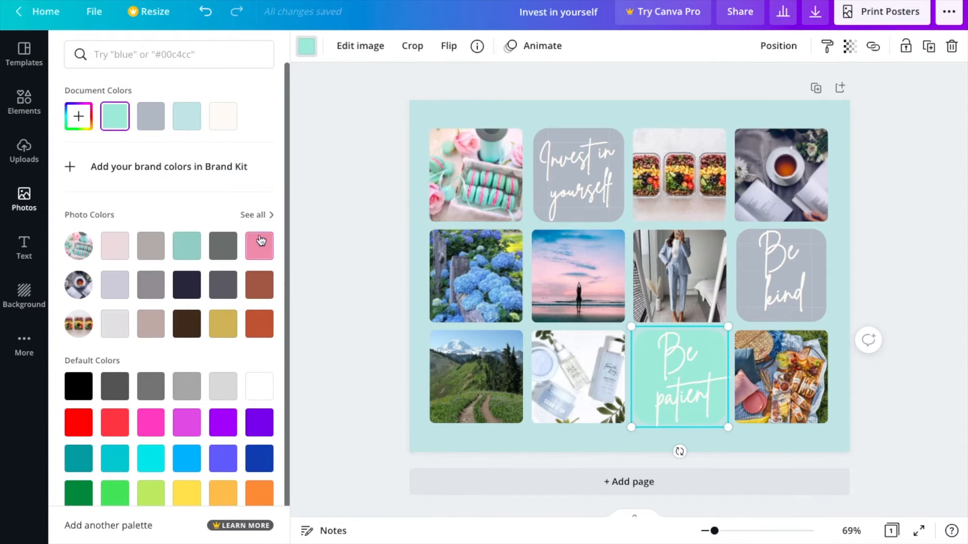
pyautogui.click(257, 216)
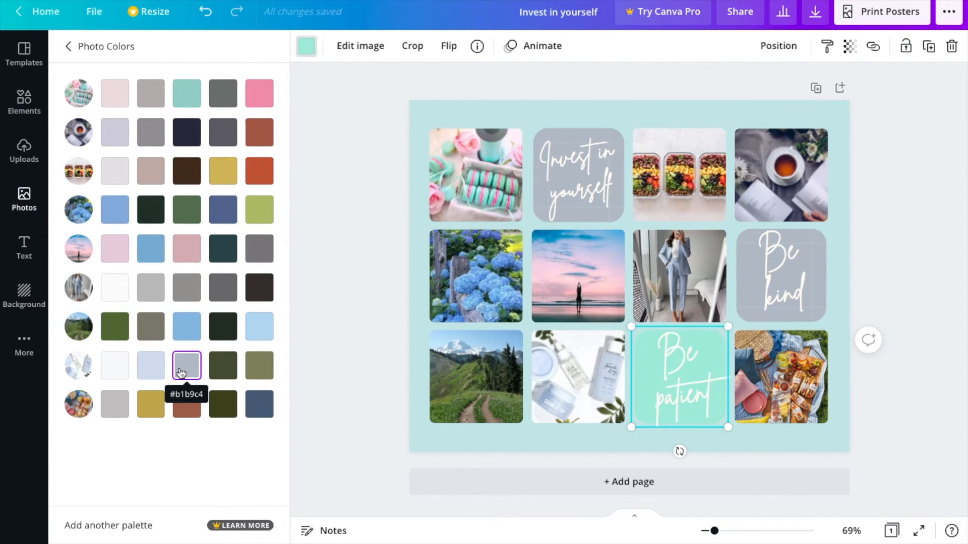
pyautogui.click(158, 375)
pyautogui.click(195, 377)
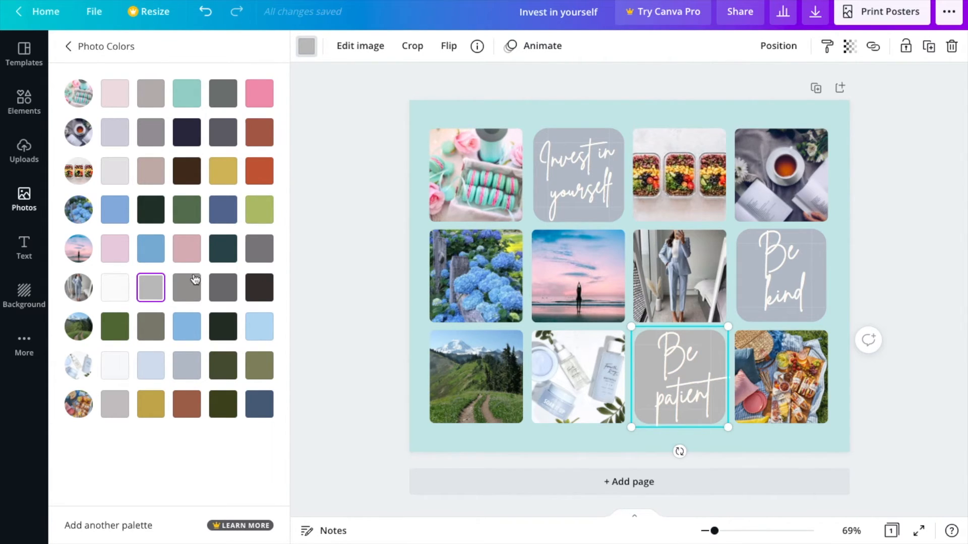
pyautogui.click(190, 373)
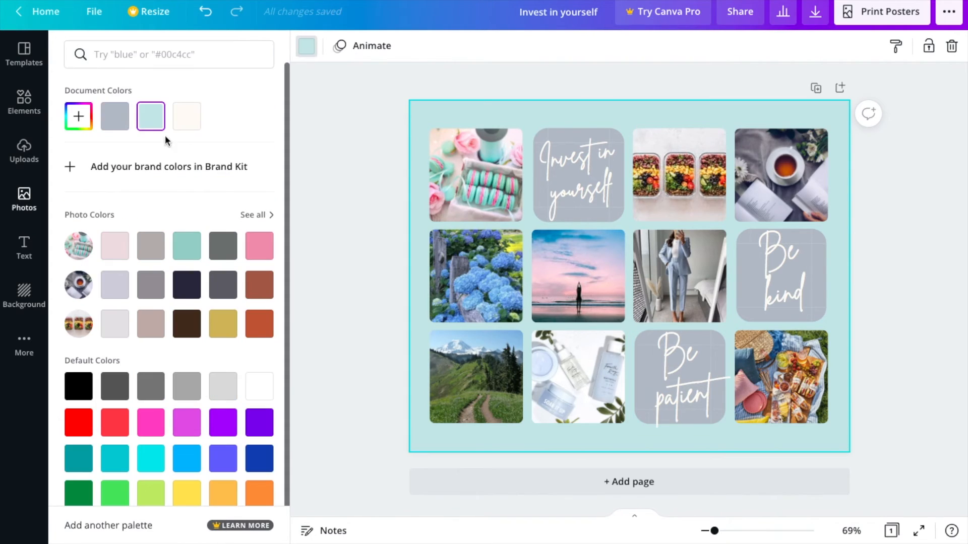
# Compare photo colors for the page background and set it to the light blue from the skincare photo's colors
pyautogui.click(310, 53)
pyautogui.click(306, 46)
pyautogui.click(255, 213)
pyautogui.click(152, 369)
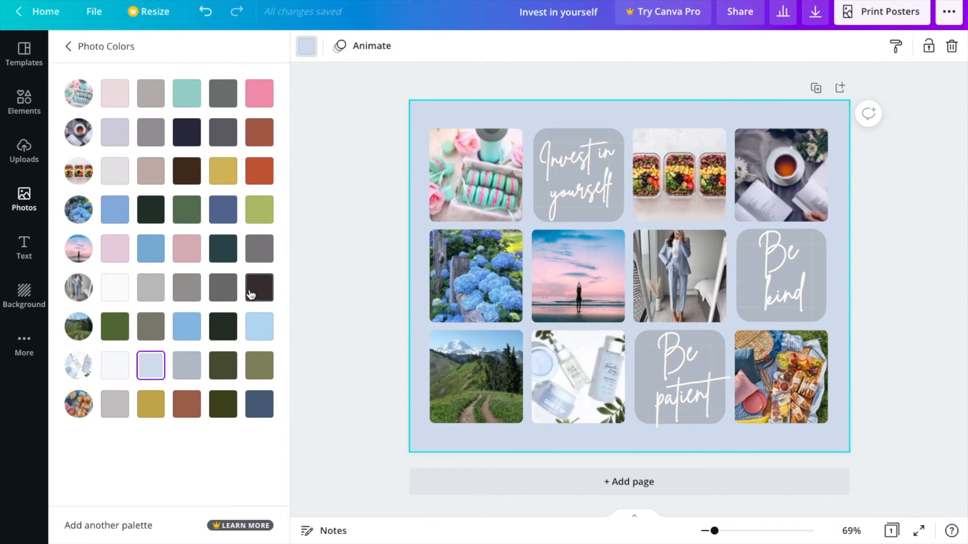
pyautogui.click(111, 131)
pyautogui.click(118, 408)
pyautogui.click(151, 377)
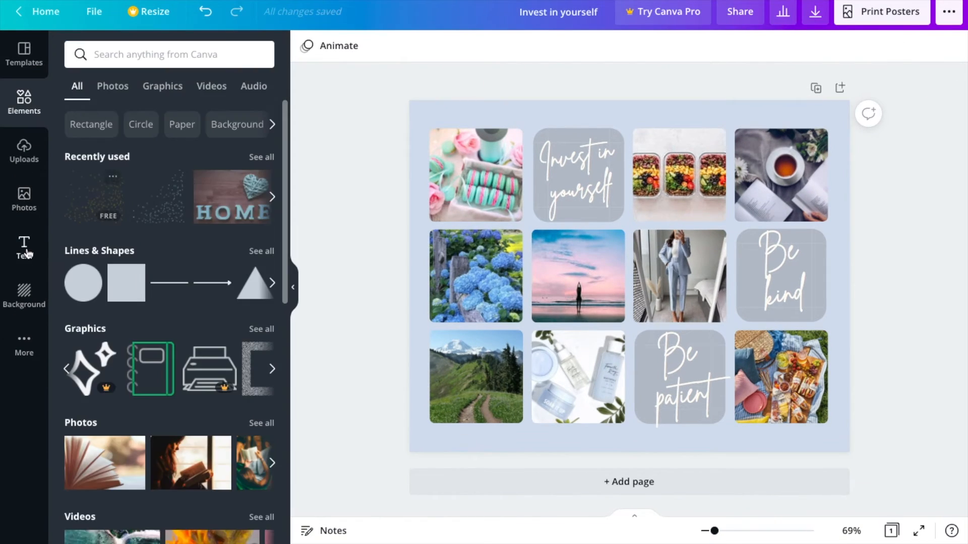
# Add the Valence text combination, change its main text to "2022" and move it to the page's lower-right corner
pyautogui.click(24, 248)
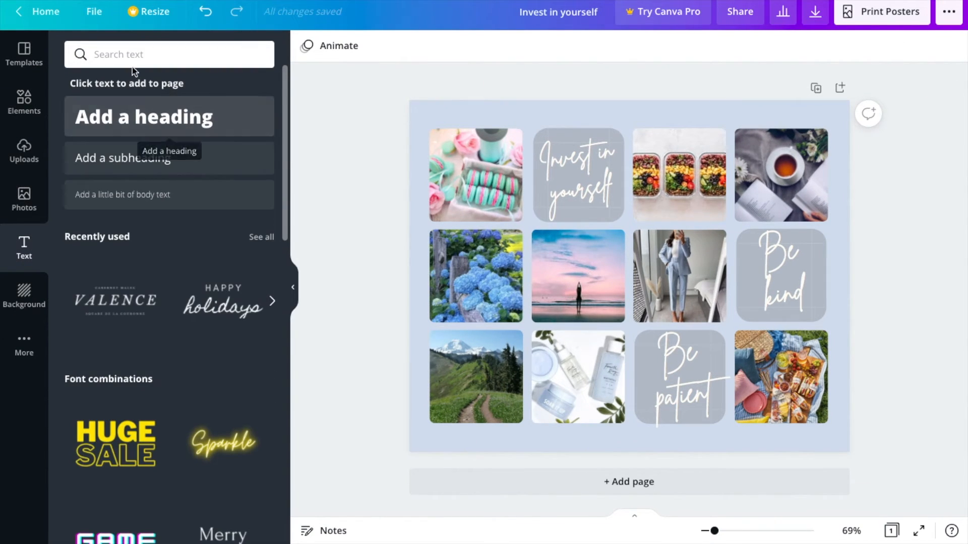
pyautogui.click(130, 312)
pyautogui.doubleClick(609, 286)
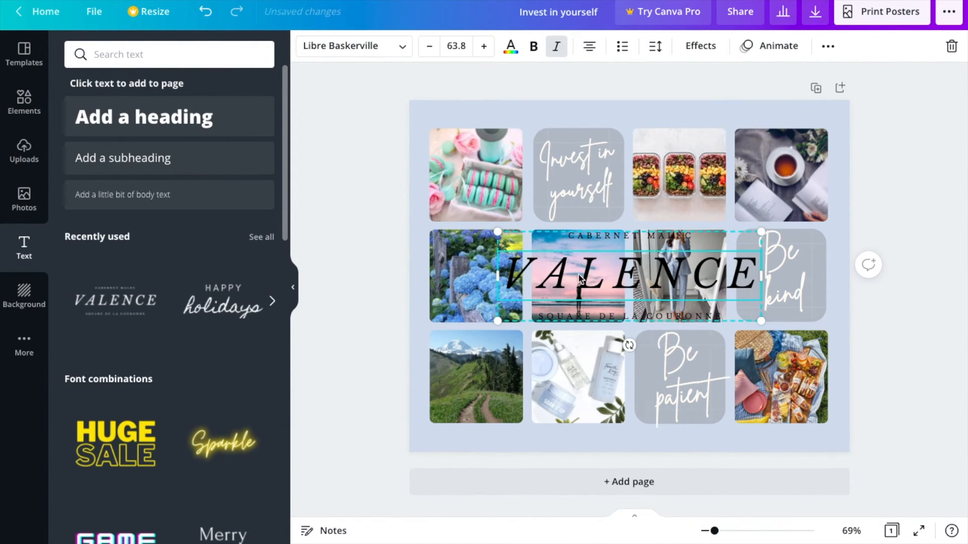
pyautogui.write('2022')
pyautogui.click(627, 276)
pyautogui.moveTo(628, 276); pyautogui.dragTo(779, 433)
# Try the Brittany, Halimum and Twister fonts on the "2022" text and adjust the text in the page's corner
pyautogui.click(339, 48)
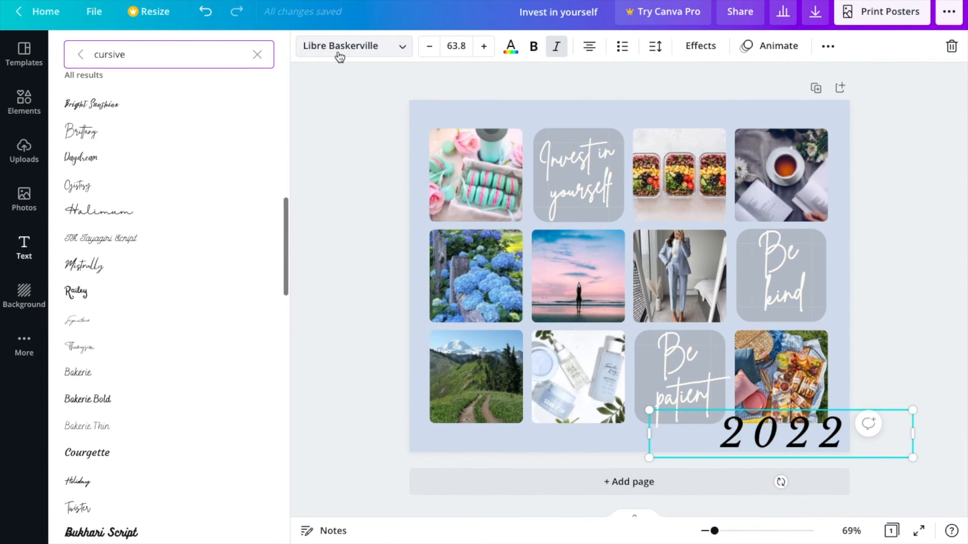
pyautogui.click(195, 134)
pyautogui.click(182, 214)
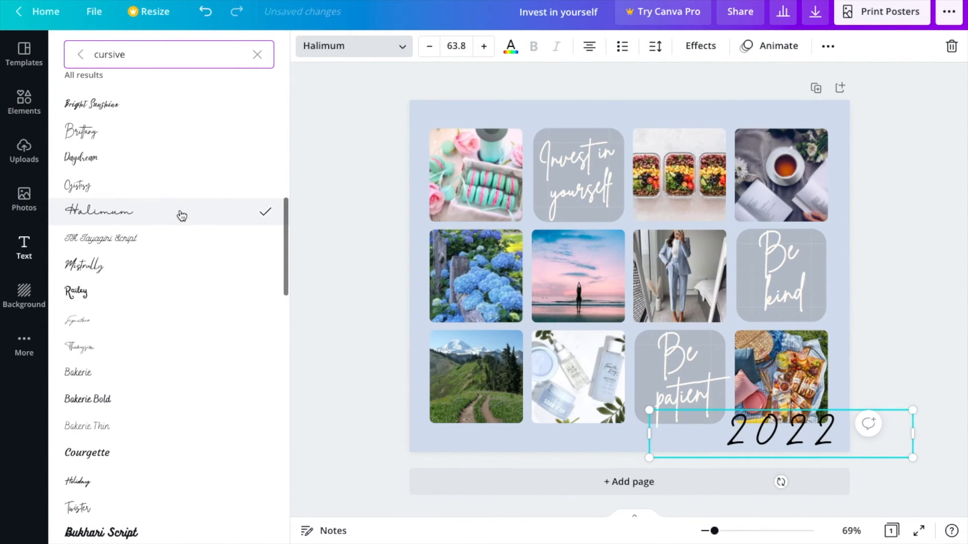
pyautogui.click(126, 509)
pyautogui.moveTo(837, 411); pyautogui.dragTo(864, 411)
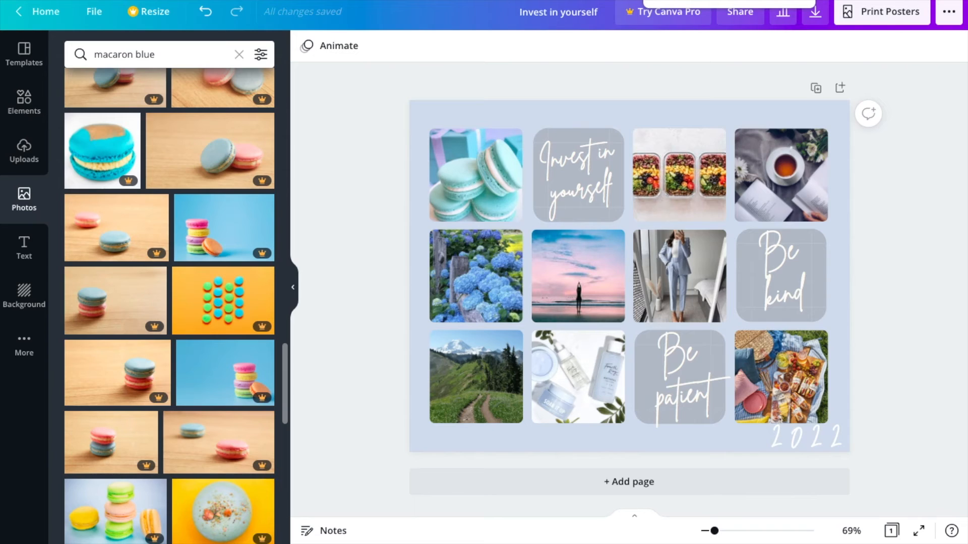
# Shift the tint of the meal-prep containers photo towards blue in its image adjustments
pyautogui.click(666, 192)
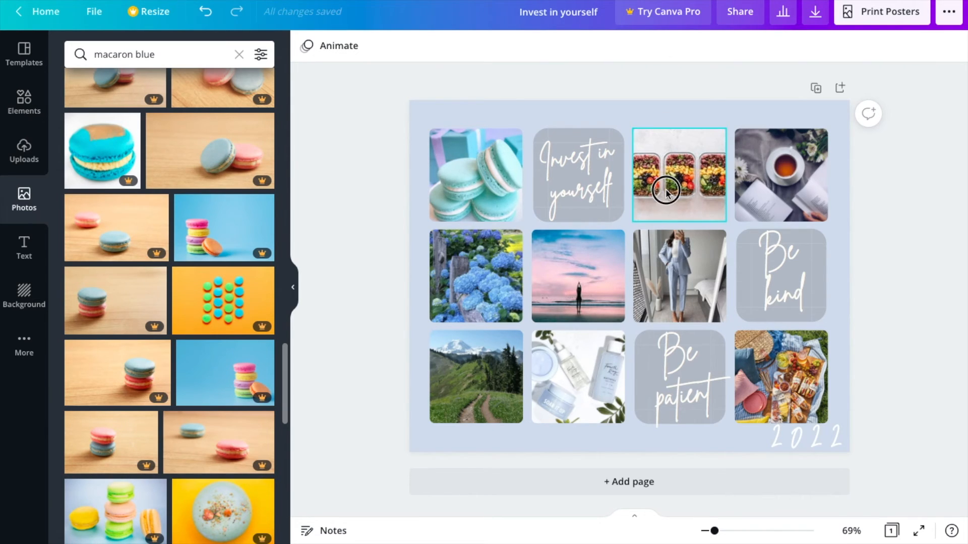
pyautogui.click(353, 44)
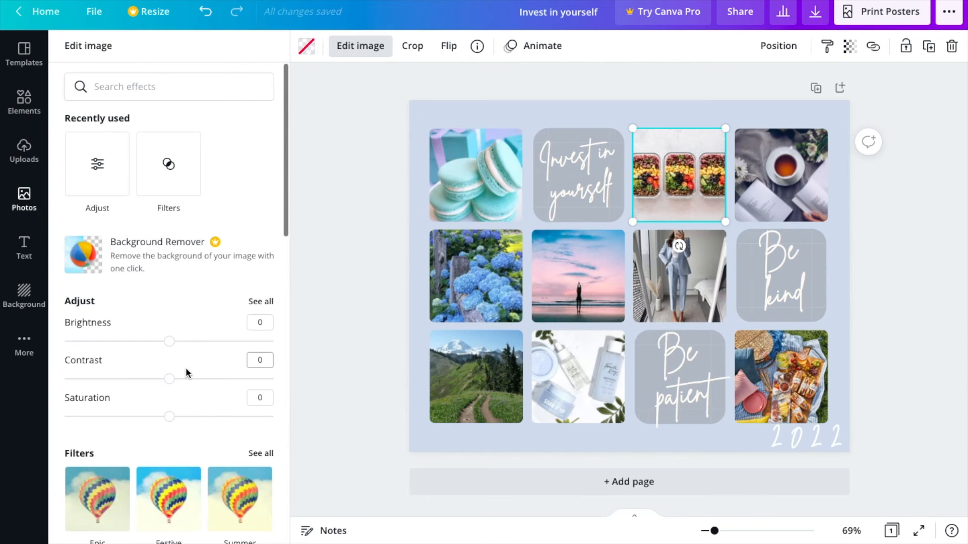
pyautogui.click(261, 302)
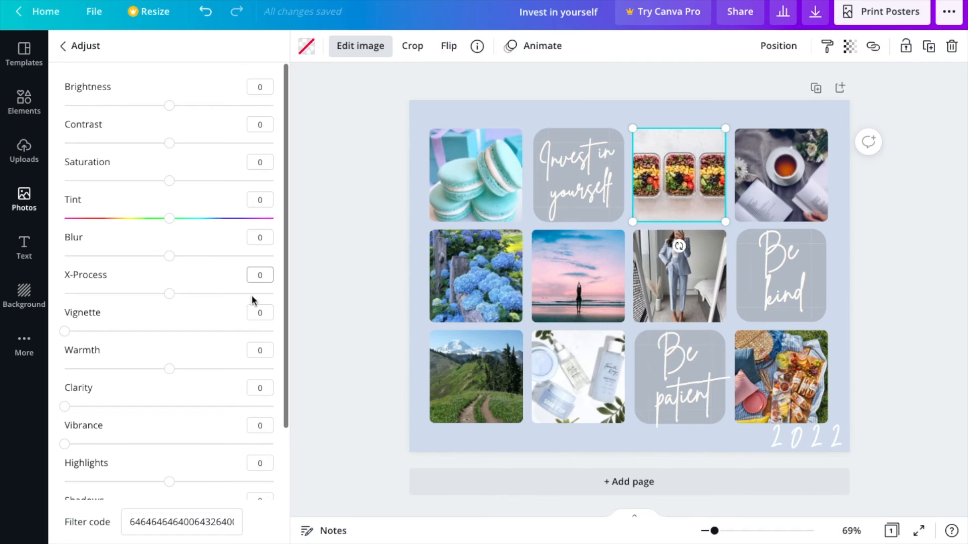
pyautogui.moveTo(170, 218); pyautogui.dragTo(210, 219)
pyautogui.click(332, 231)
# Paste the copied picnic photo with the blue blanket onto the page and use it to replace the picture in the tile above "2022"
pyautogui.click(425, 112)
pyautogui.hotkey('ctrl', 'v')
pyautogui.click(790, 378)
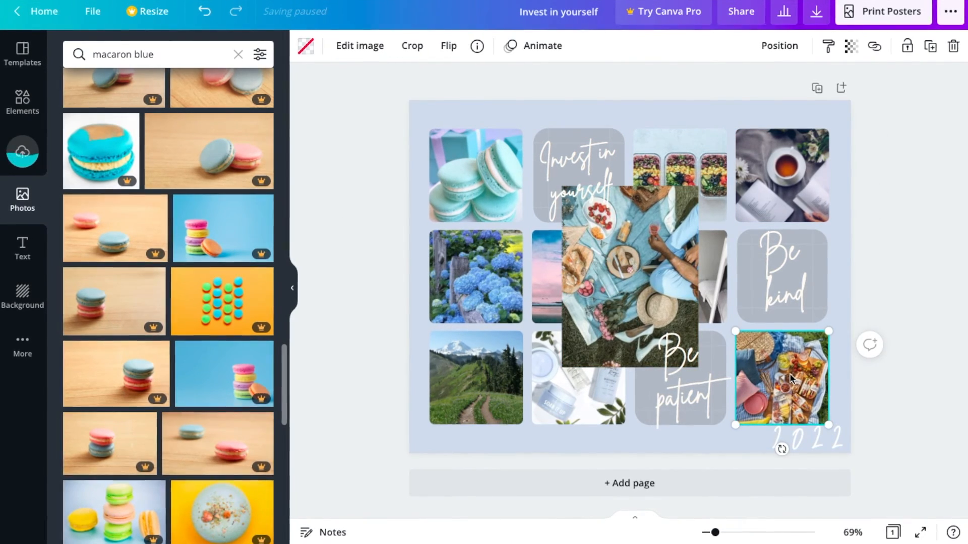
pyautogui.moveTo(664, 277); pyautogui.dragTo(802, 380)
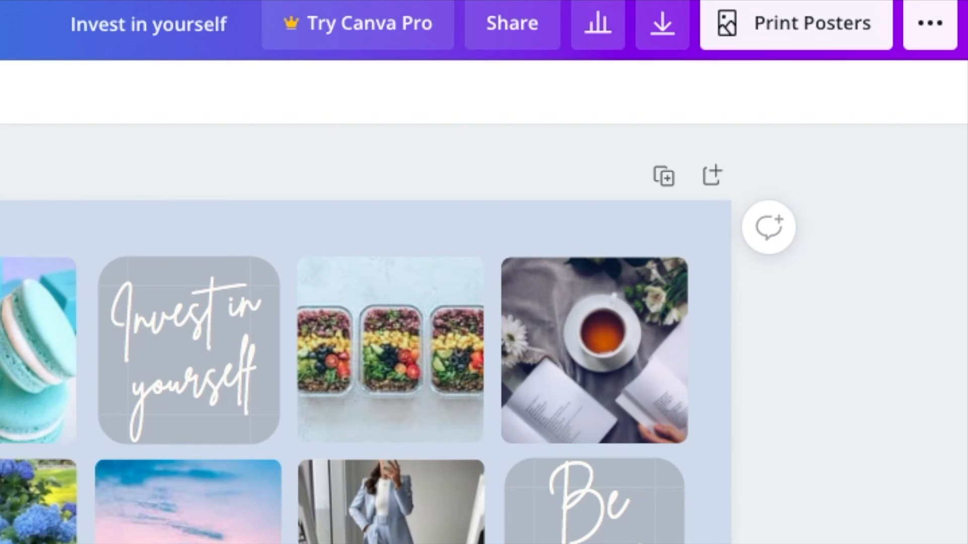
# Open the collage's download options and view the finished design in full screen
pyautogui.click(661, 26)
pyautogui.click(678, 216)
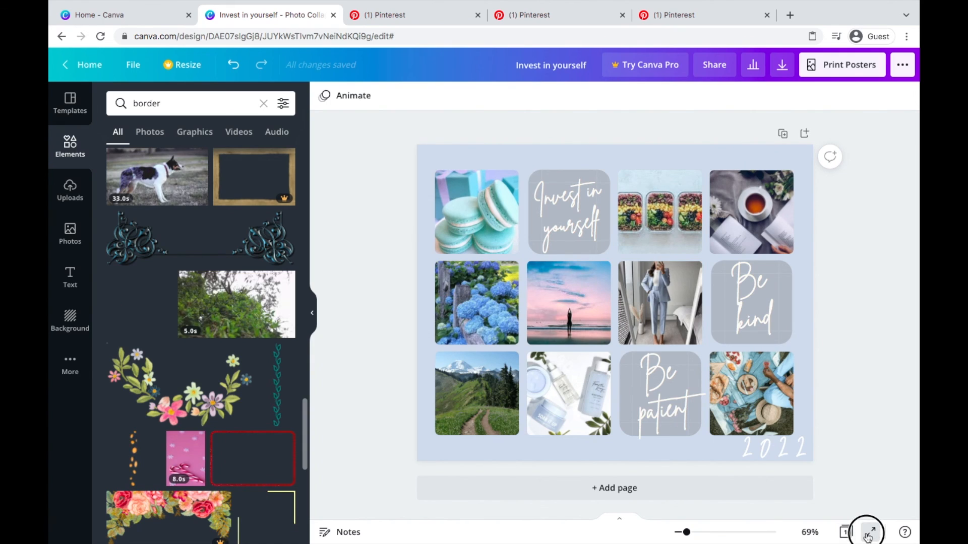
pyautogui.click(866, 533)
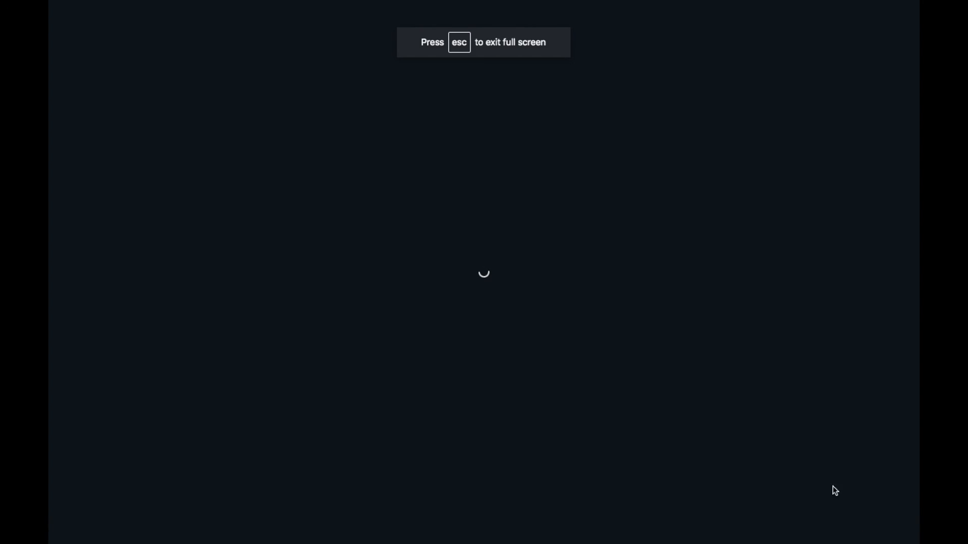